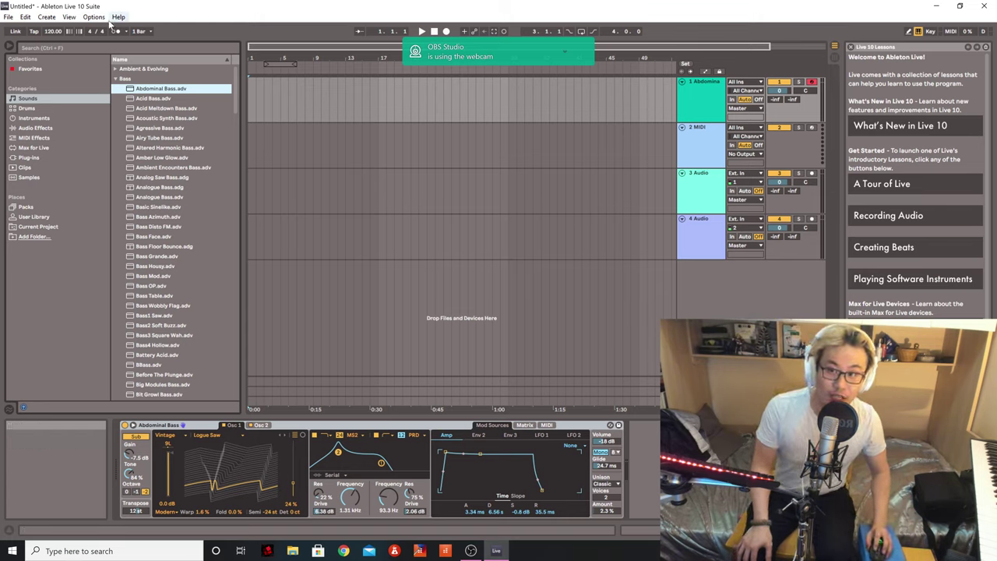
Open the audio preferences and review the available driver types, keeping ASIO selected.
click(95, 17)
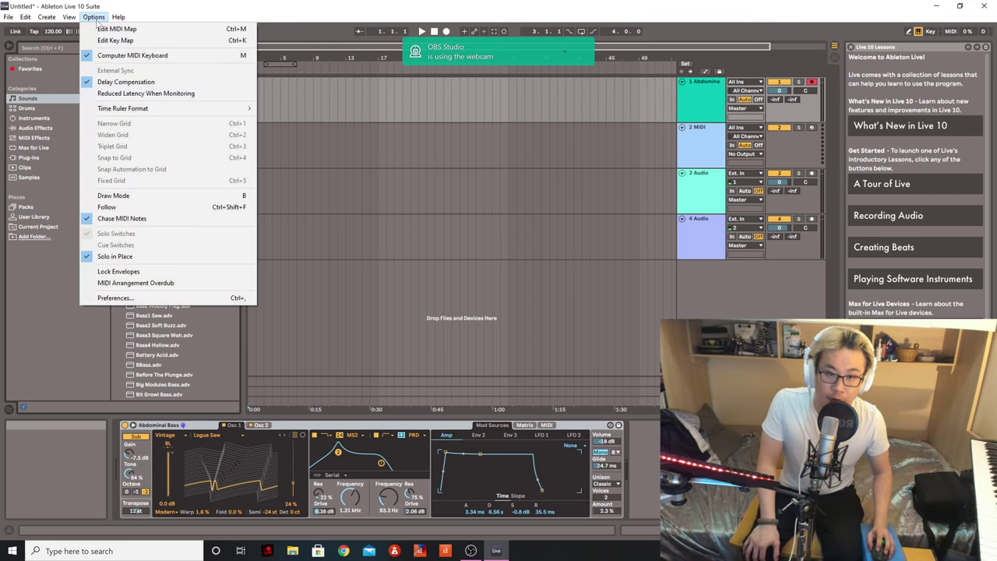
click(151, 298)
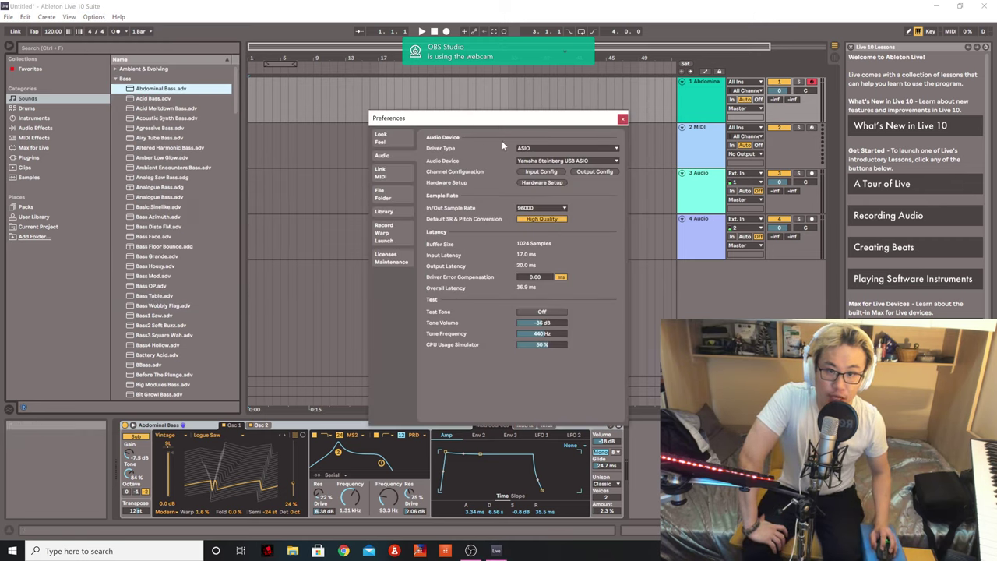
click(599, 147)
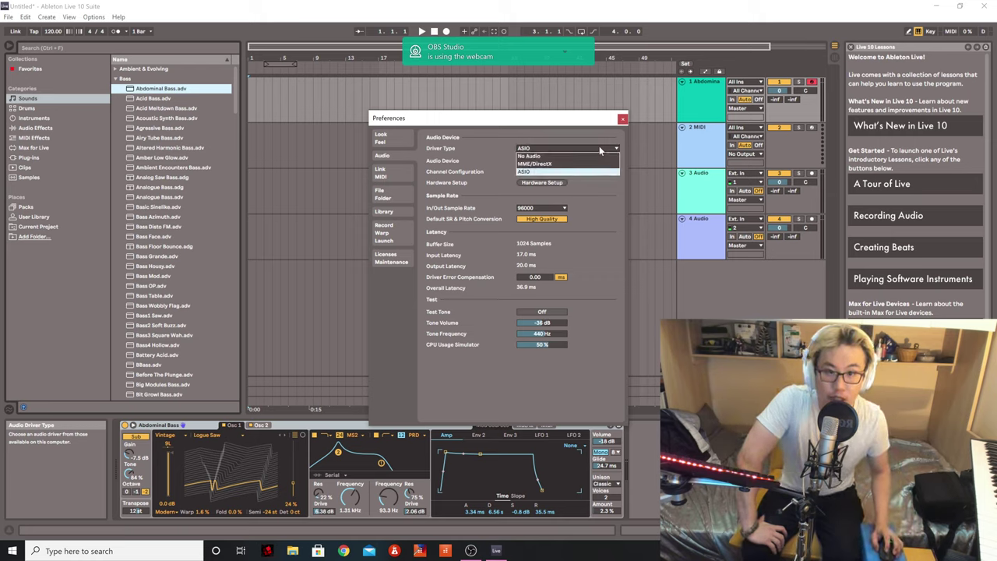
click(570, 127)
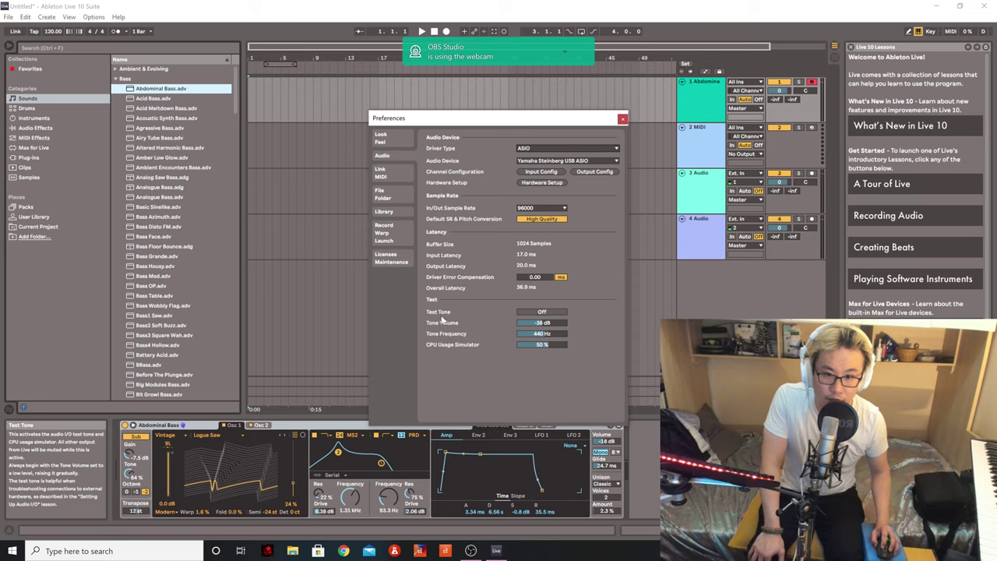
Try the audio test tone, set the CPU Usage Simulator to 55%, turn the tone off and close the preferences.
click(541, 312)
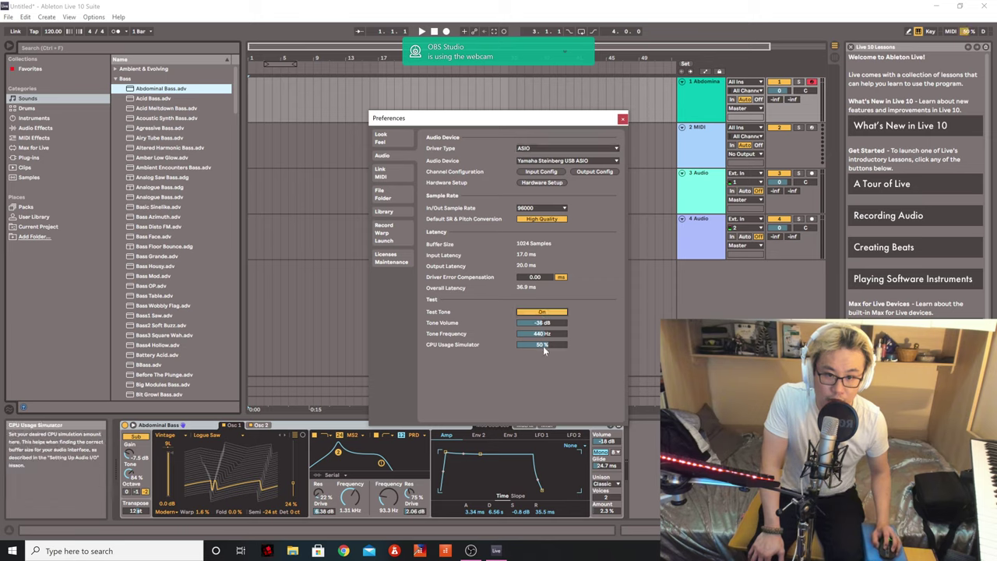
drag(542, 344, 541, 342)
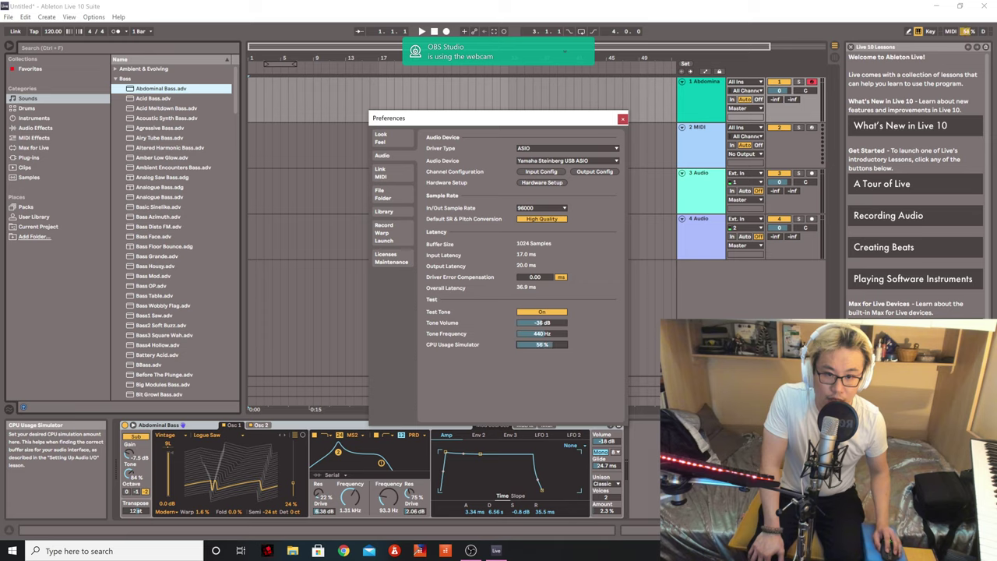
click(543, 314)
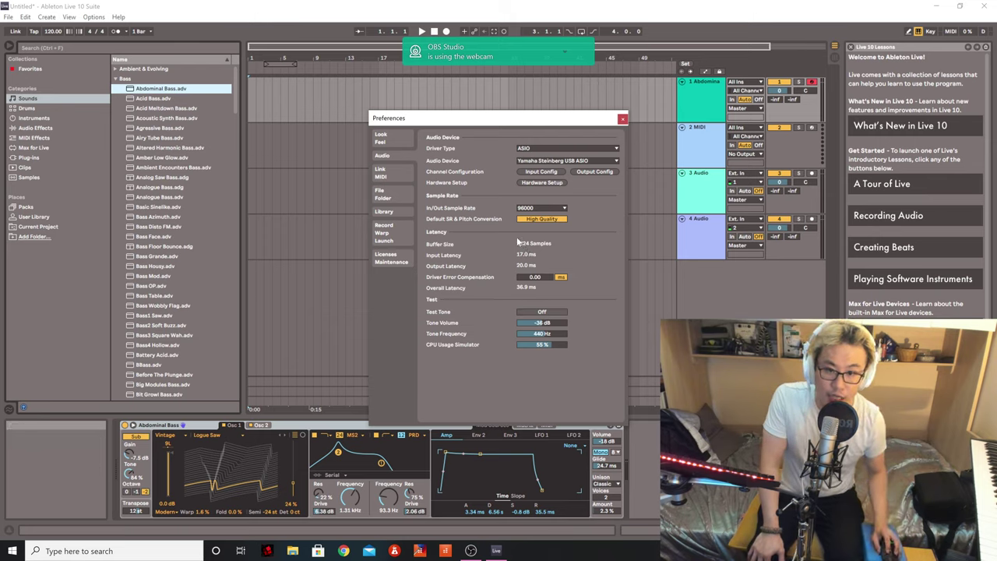
click(542, 313)
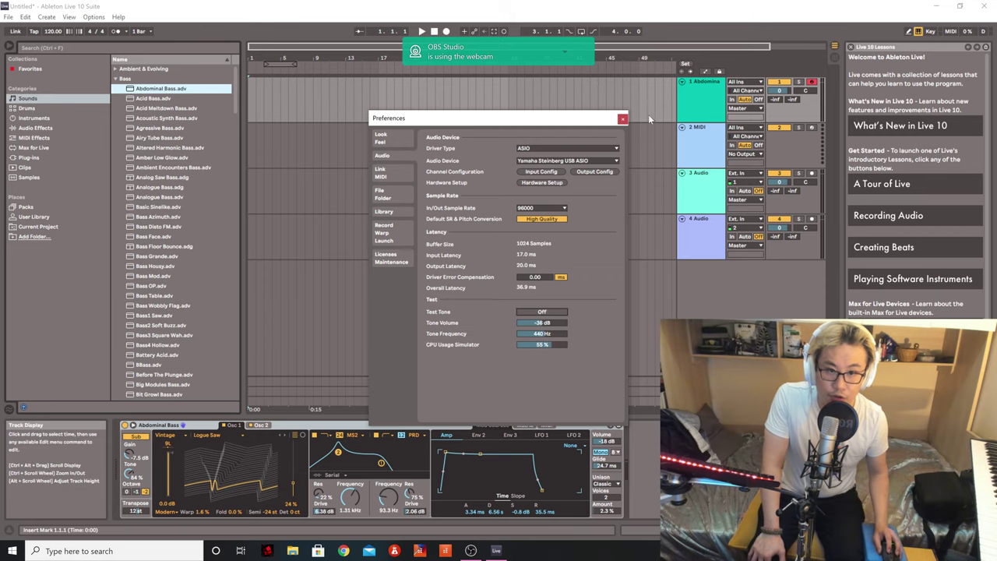
click(622, 120)
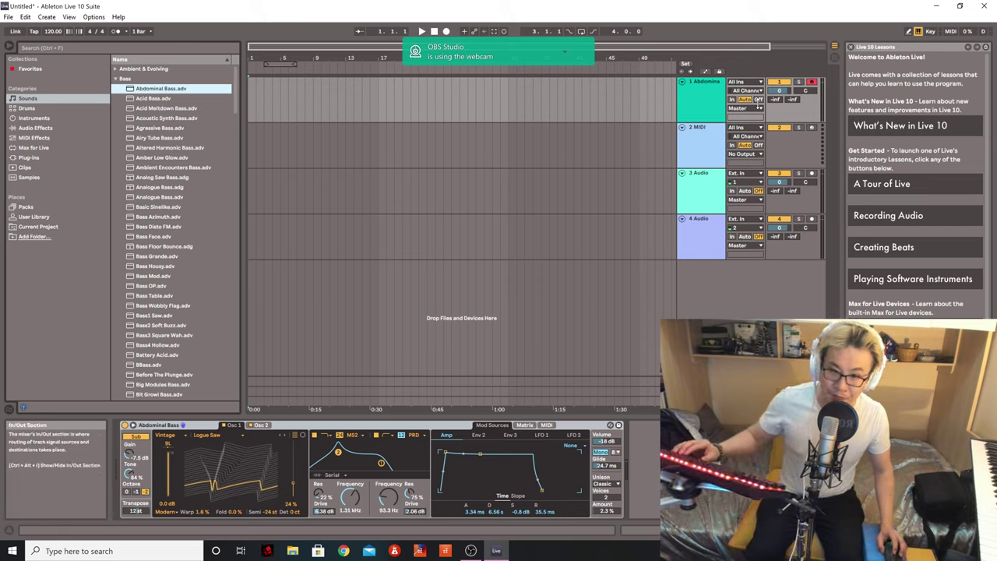
Play test notes on the armed Abdominal Bass track using the computer MIDI keyboard.
key(a)
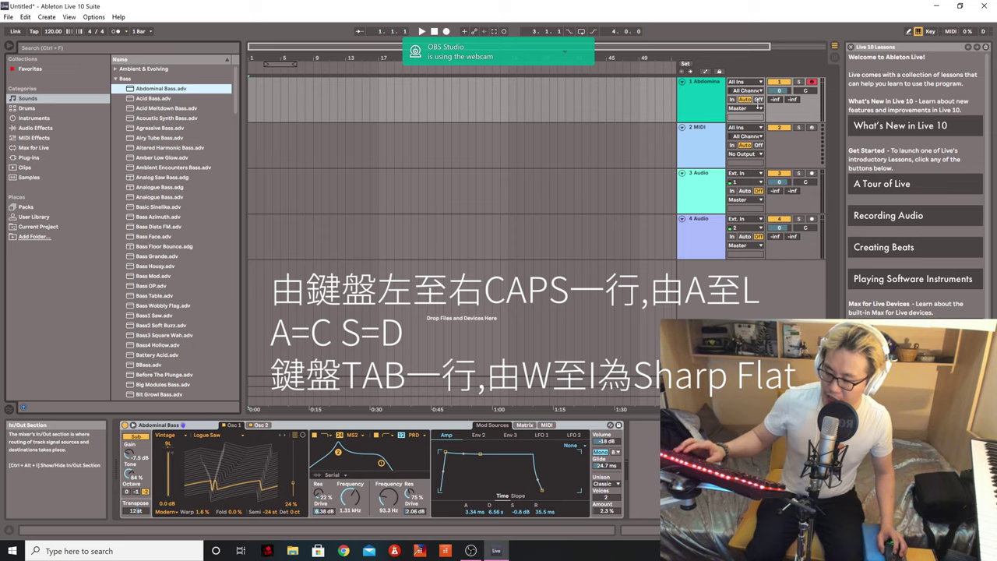
key(a)
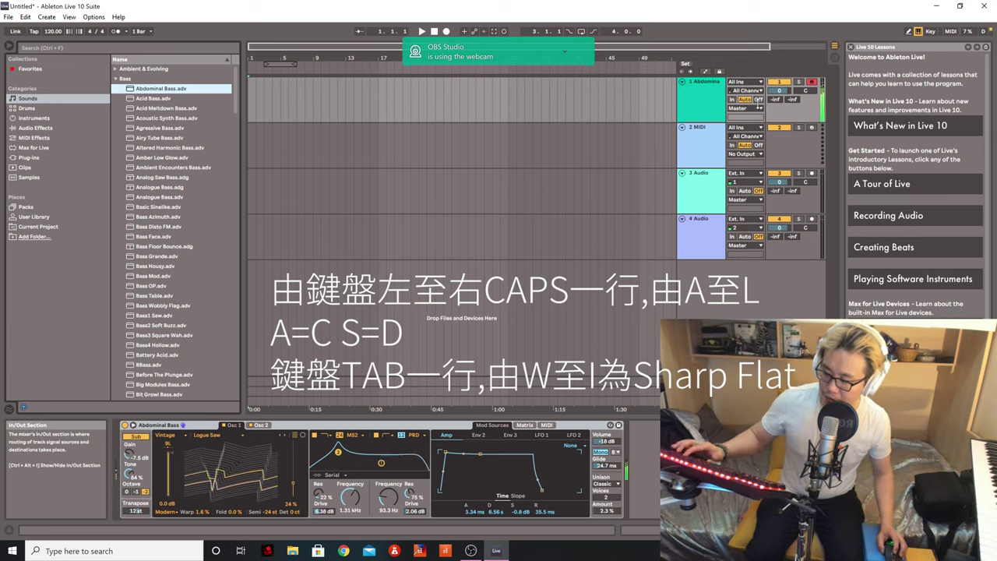
key(a)
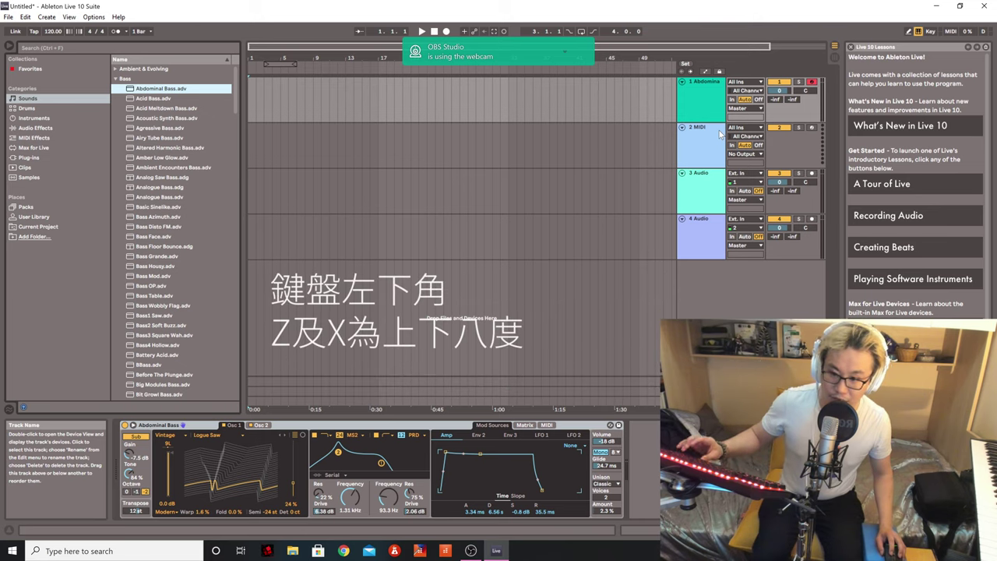
Shift the computer MIDI keyboard down to its lowest octave and play a test note.
key(z)
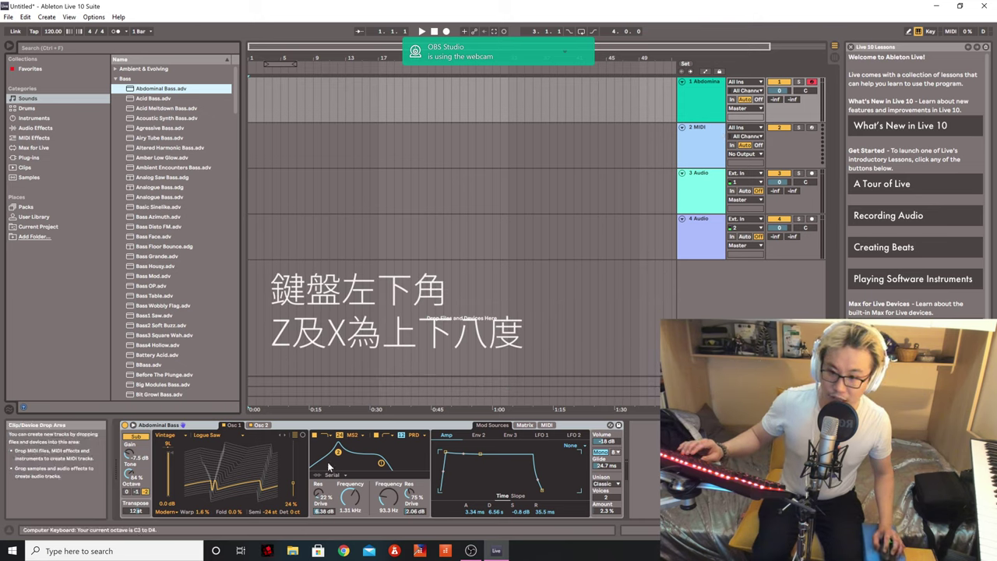
key(z)
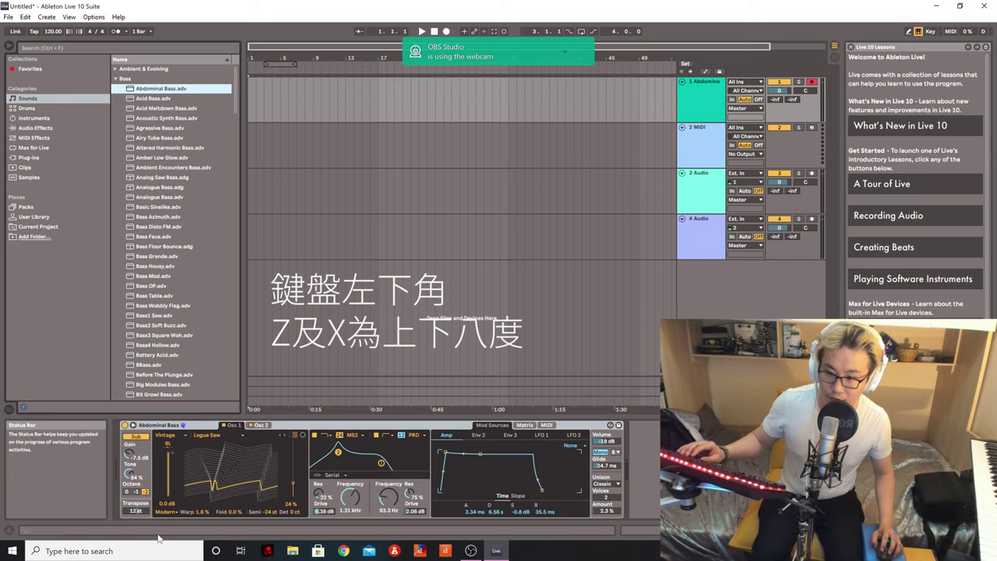
key(z)
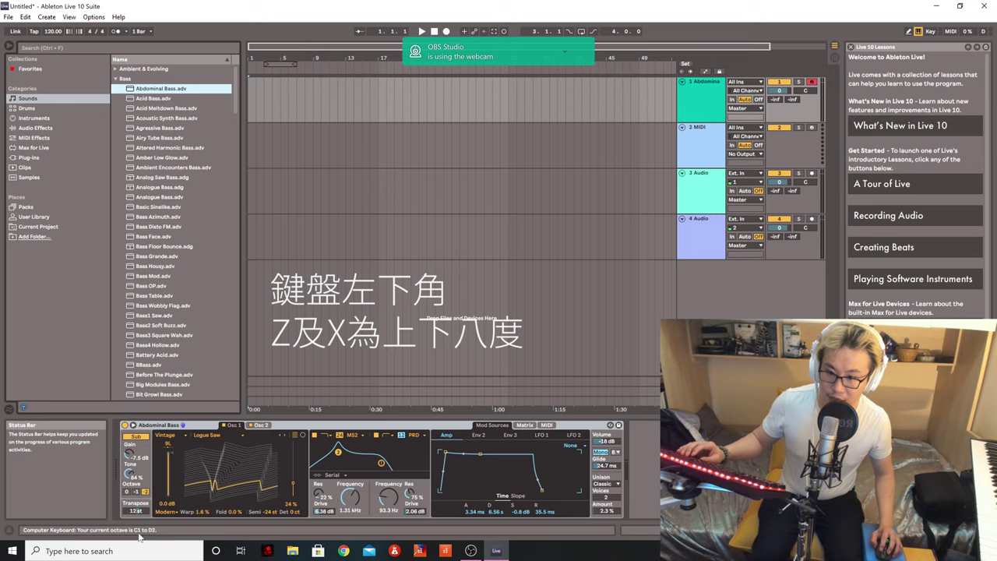
key(z)
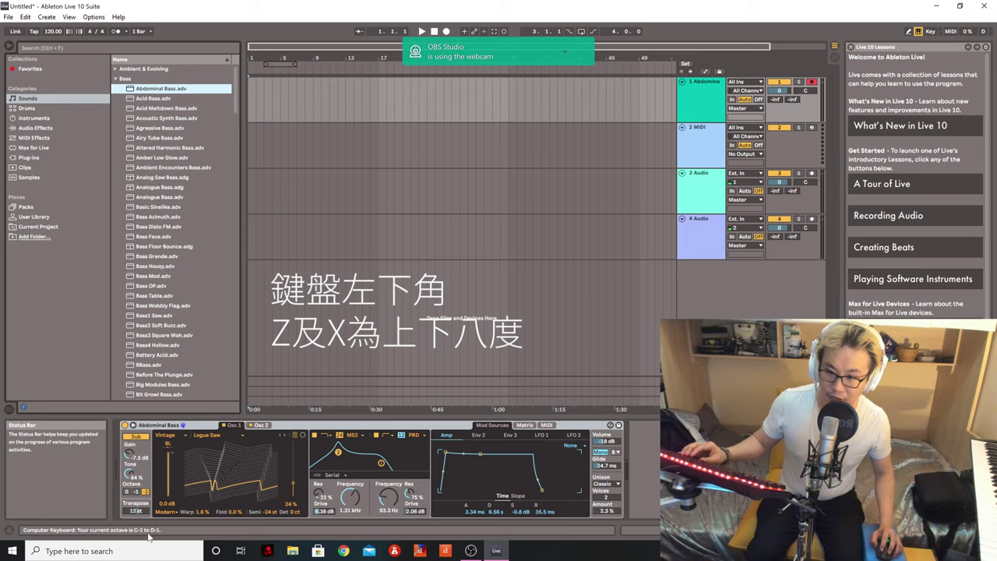
key(a)
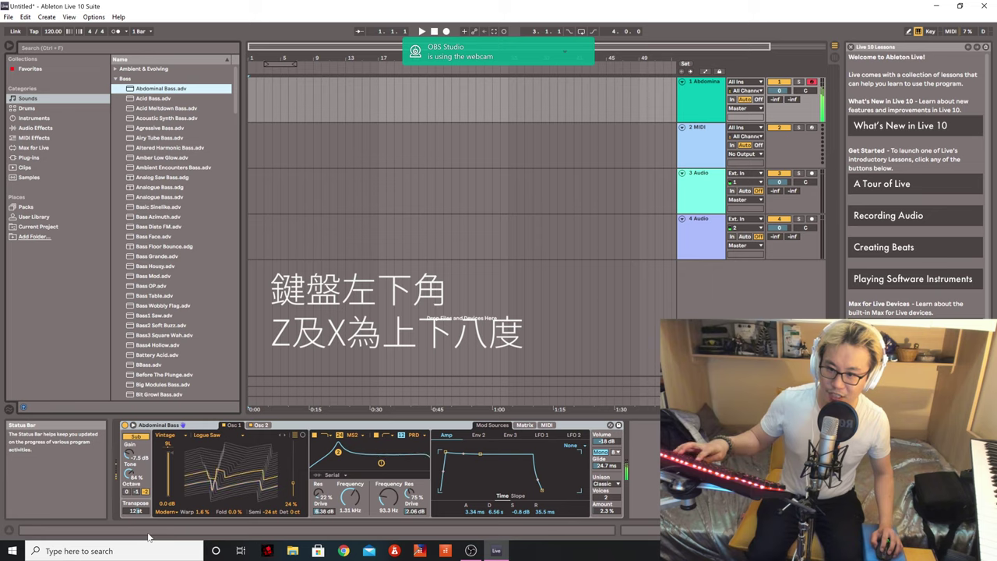
Raise the computer MIDI keyboard to the C8 to D9 octave and play a test note.
key(z)
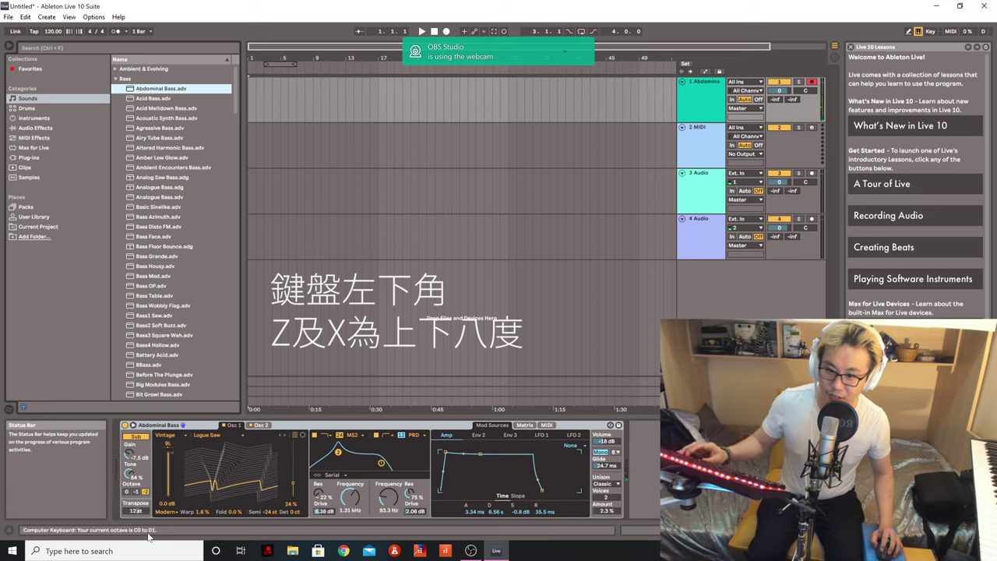
key(x)
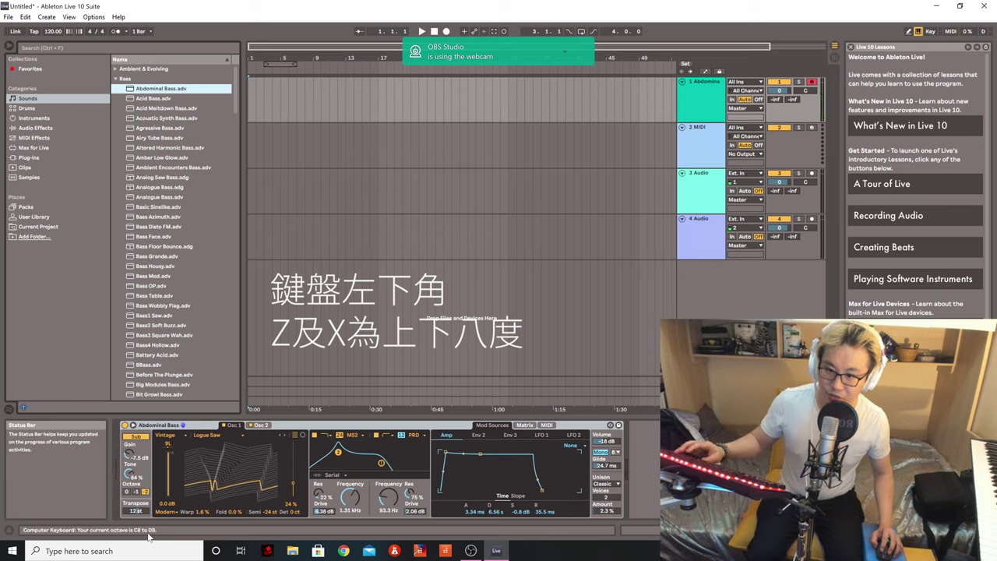
key(a)
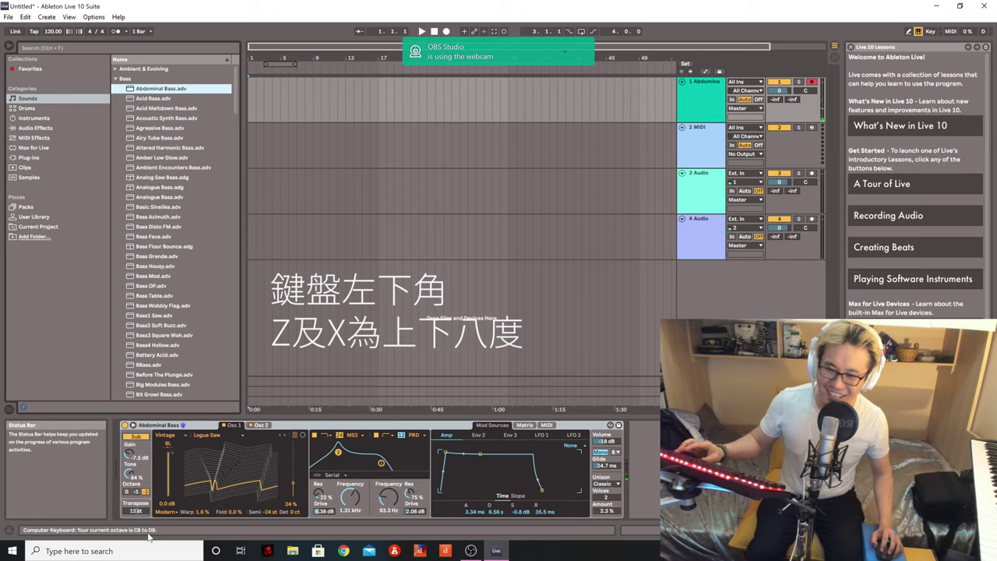
Bring the computer MIDI keyboard back down to a low bass octave and play test notes there.
key(z)
key(z)
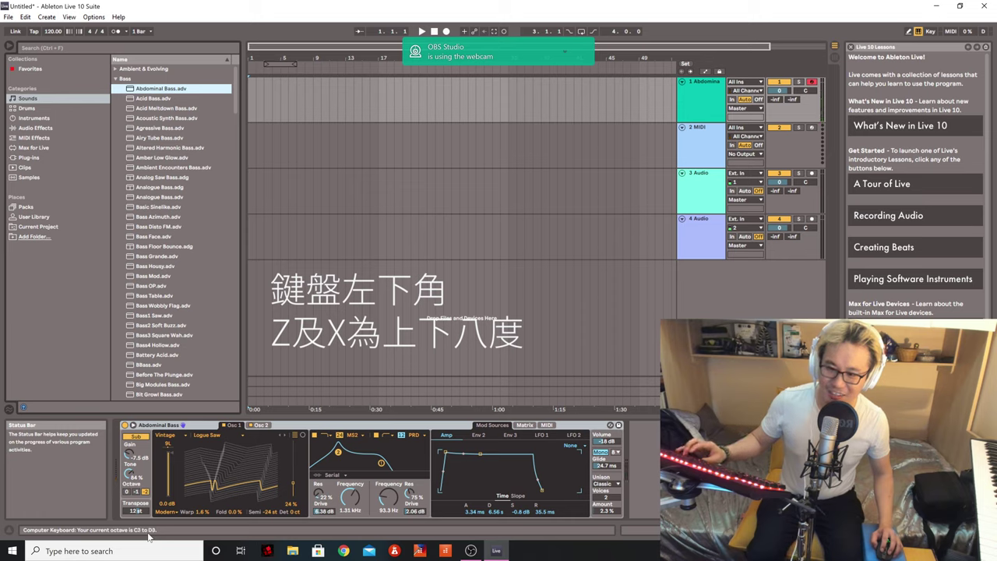
key(a)
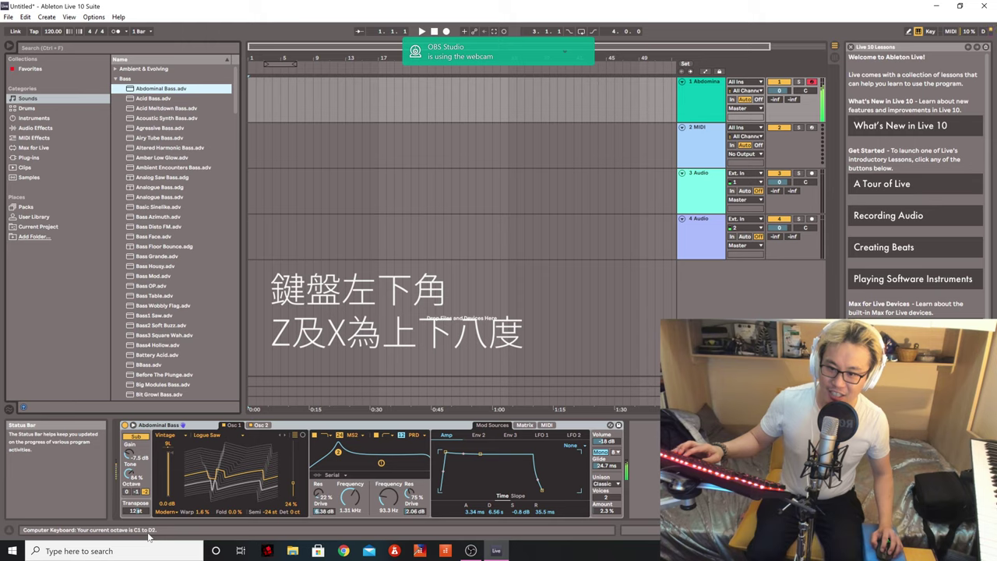
key(x)
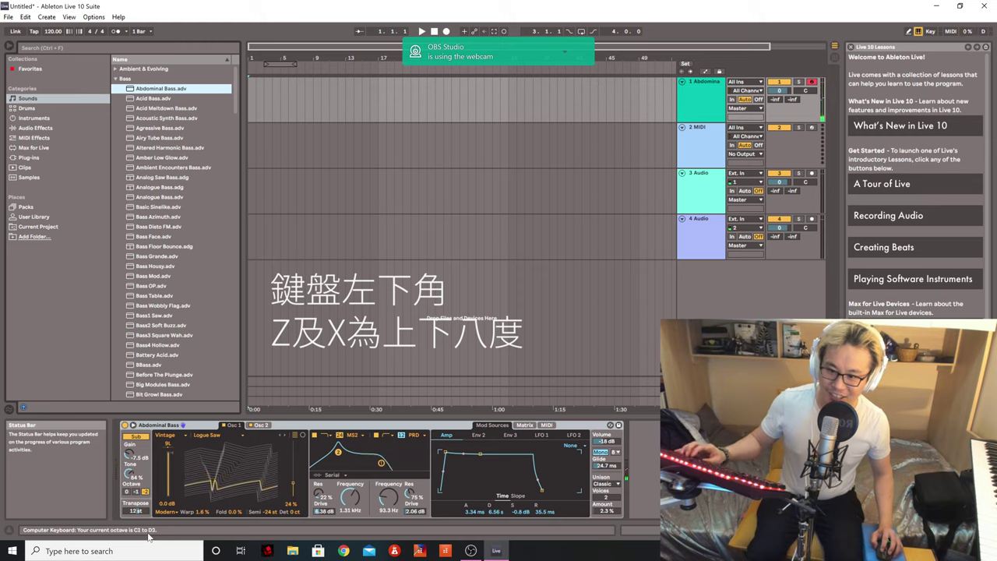
key(a)
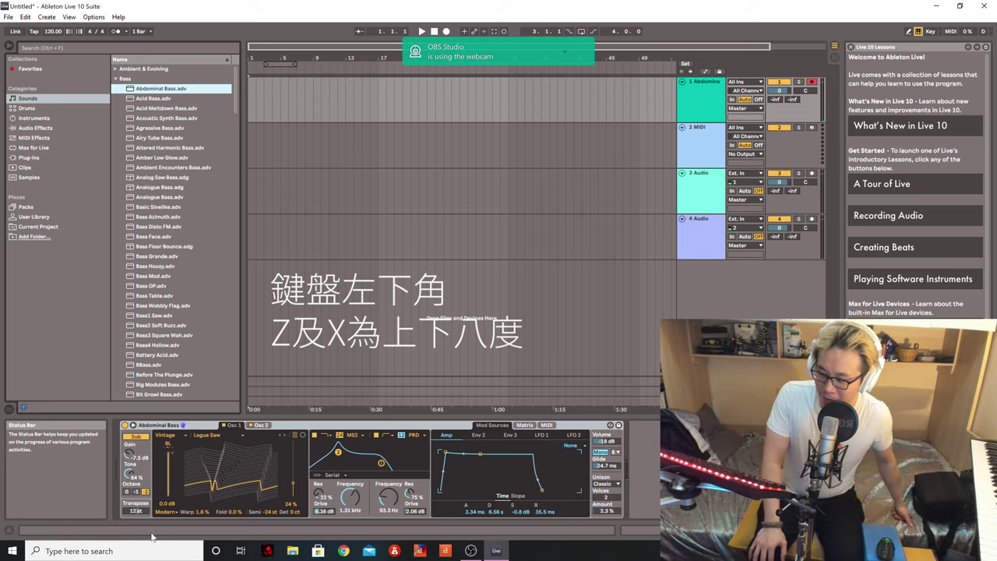
key(a)
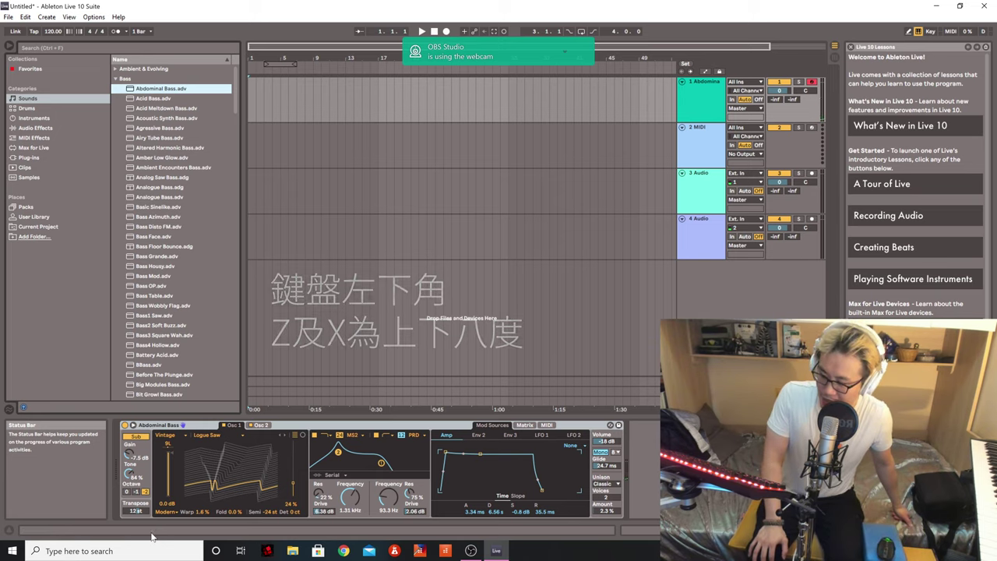
Adjust the computer MIDI keyboard's note velocity, raising it to 127, and play test notes to compare loudness.
key(c)
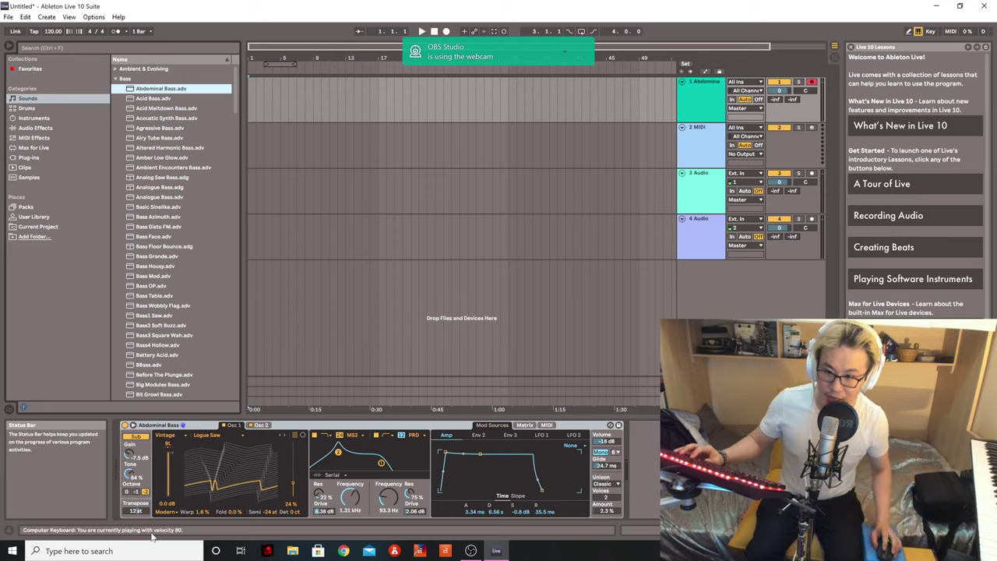
key(c)
key(c)
key(a)
key(c)
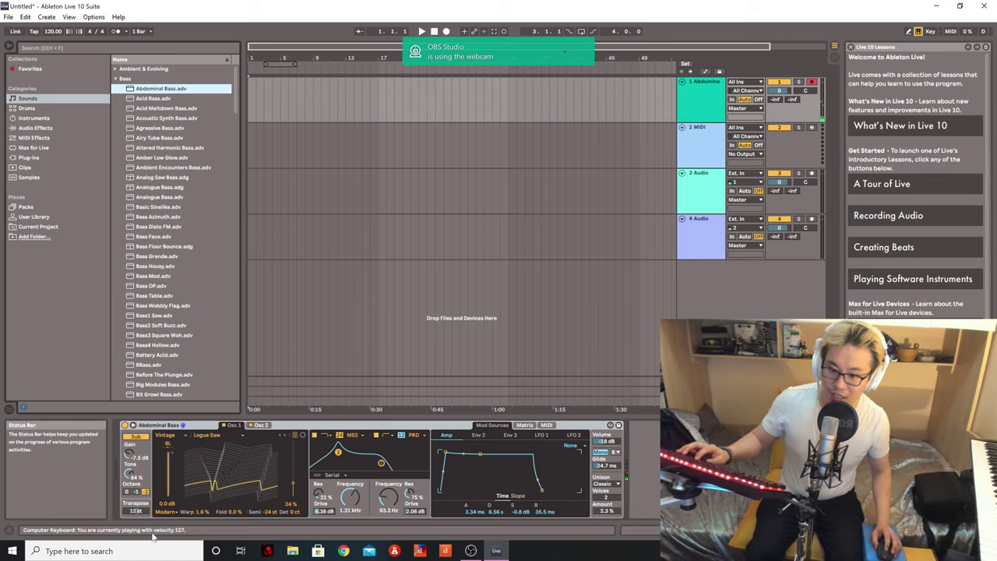
key(a)
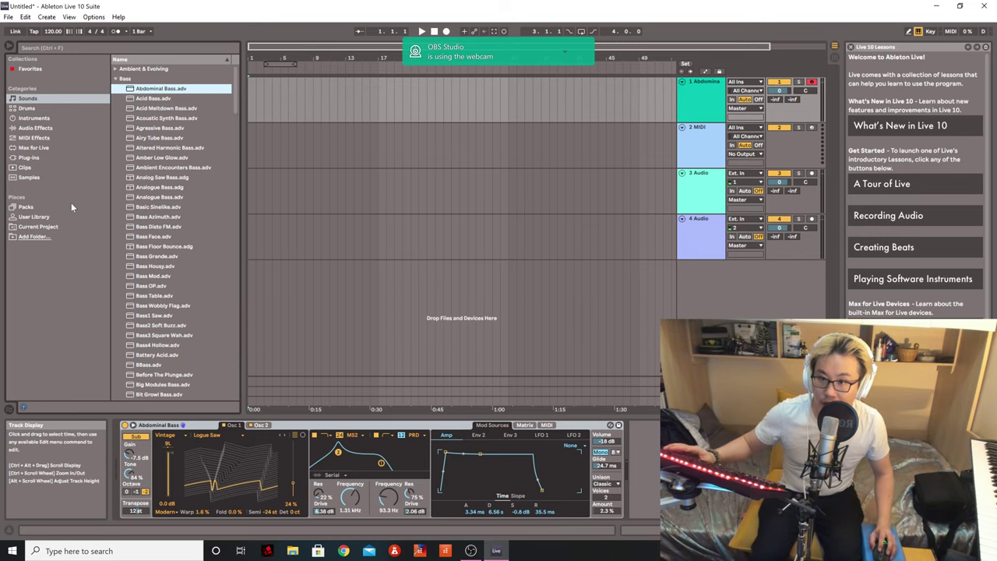
Switch to Session View and load the Acid Bass preset onto the second MIDI track.
key(Tab)
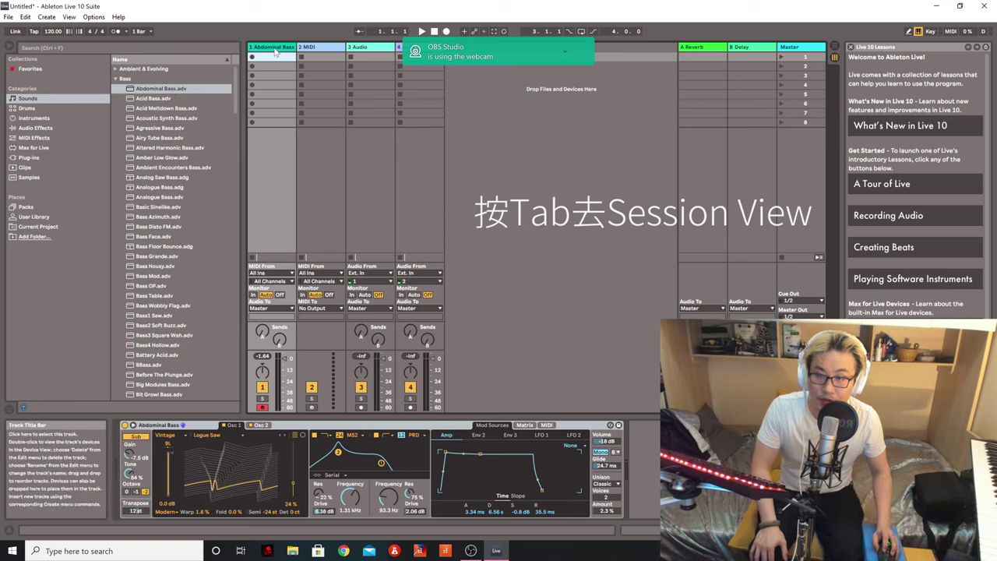
click(156, 99)
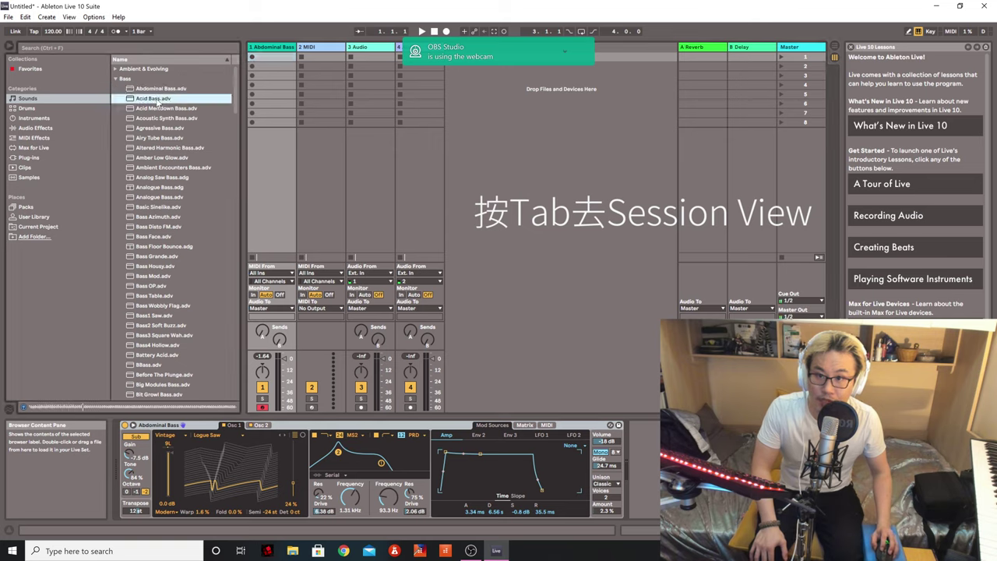
drag(271, 65, 320, 63)
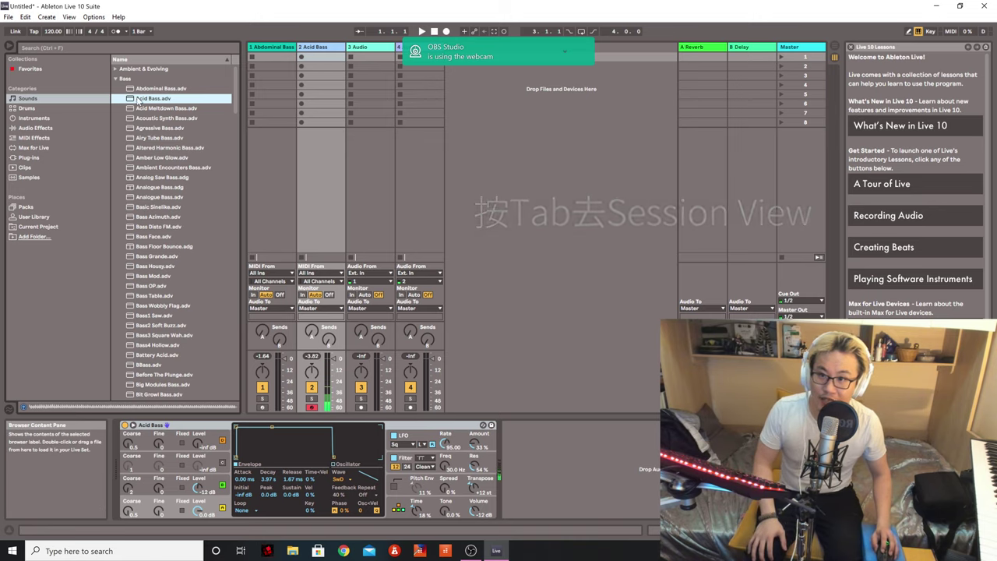
Replace the second track's Acid Bass instrument with the Altered Harmonic Bass preset.
key(Down)
key(Down)
key(Down)
key(Down)
key(Down)
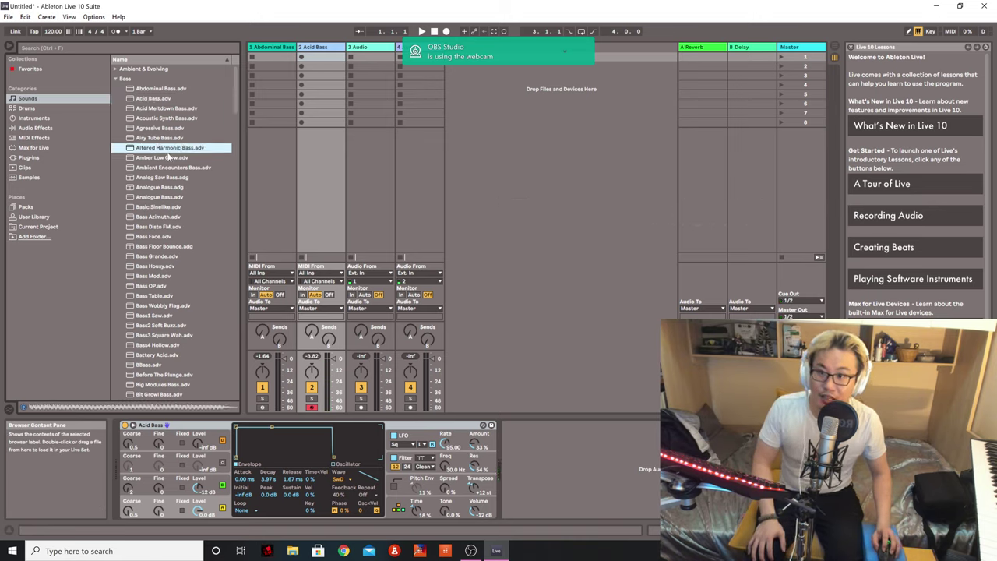
key(Return)
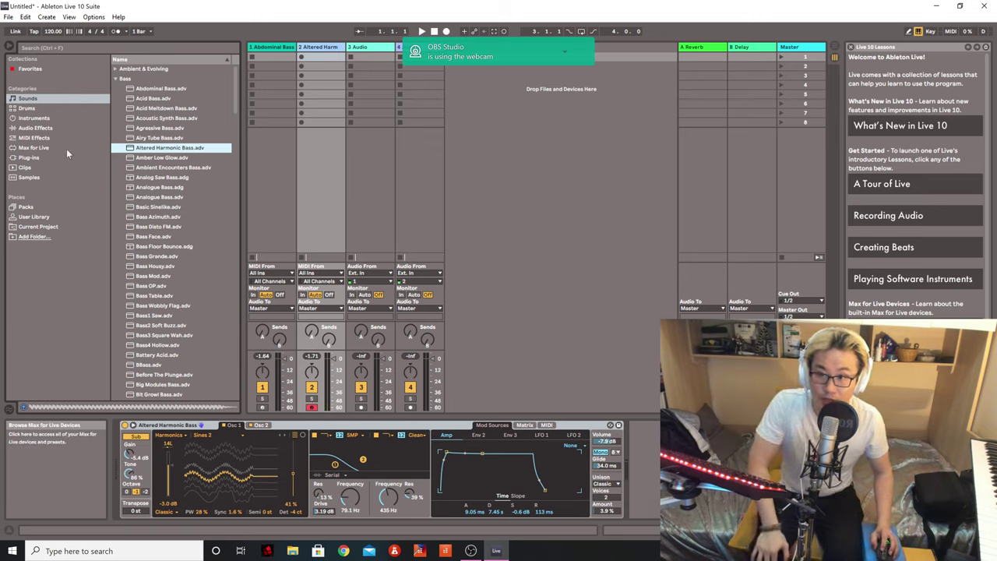
Browse the Samples category and preview the A-Ping Ride 1.aif sample.
click(29, 178)
scroll(180, 234, down, 2)
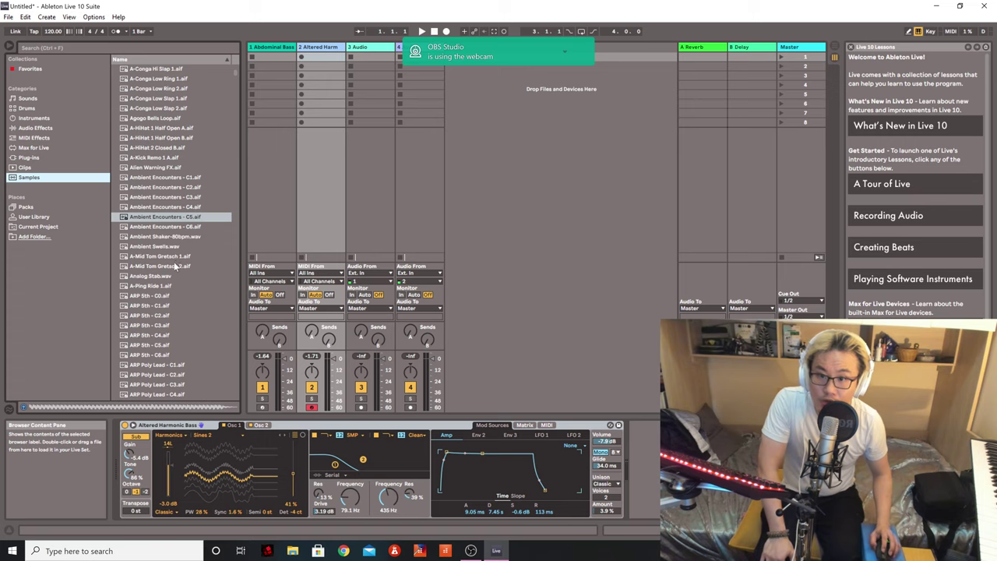
click(167, 287)
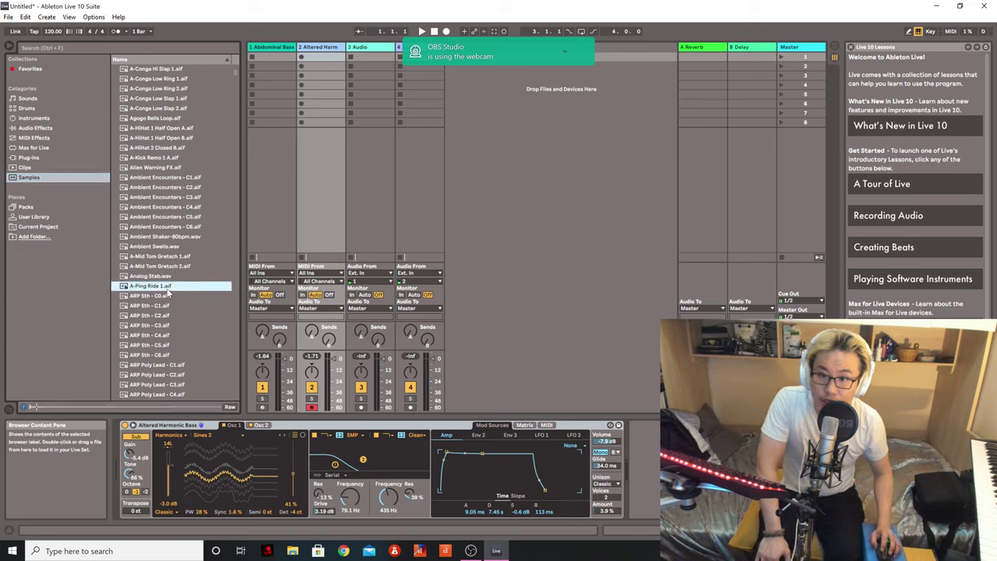
Preview several ARP 5th and ARP Poly Lead samples, including ARP Poly Lead - C1.aif and C3.aif.
click(154, 298)
click(161, 316)
click(165, 344)
click(171, 366)
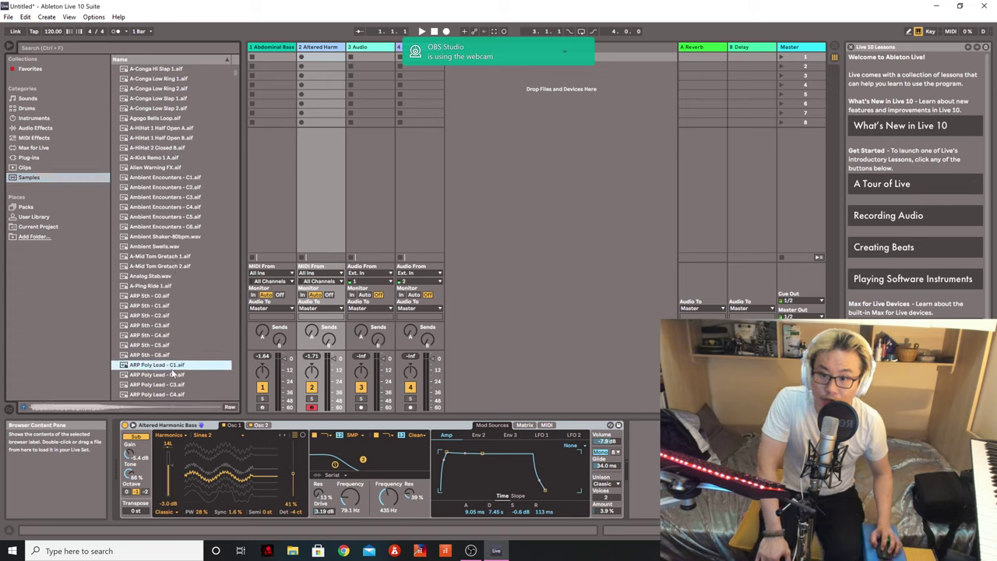
scroll(146, 304, down, 3)
click(151, 306)
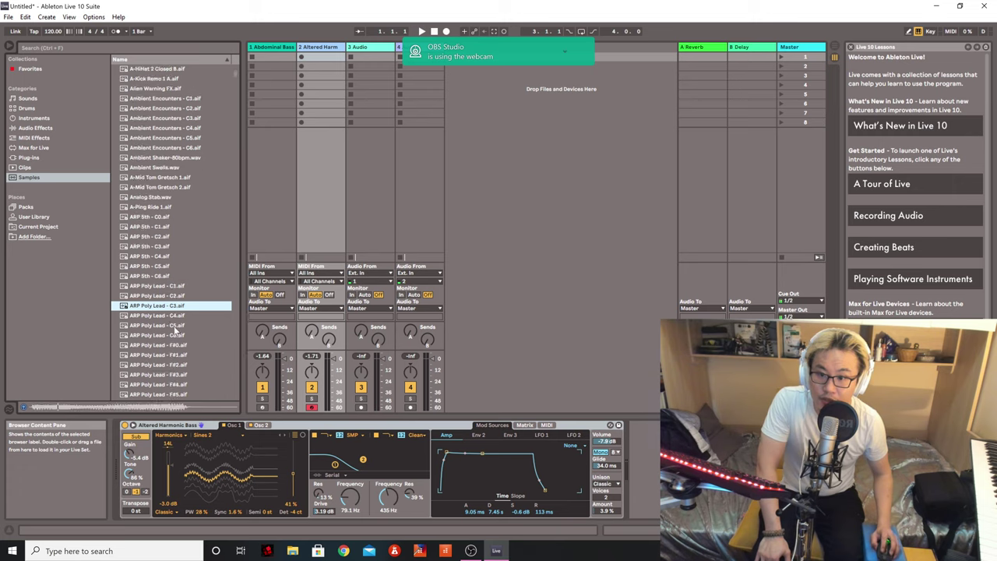
Preview the 80s Beat-90bpm.wav sample in the sample list.
scroll(176, 330, down, 2)
scroll(176, 321, up, 5)
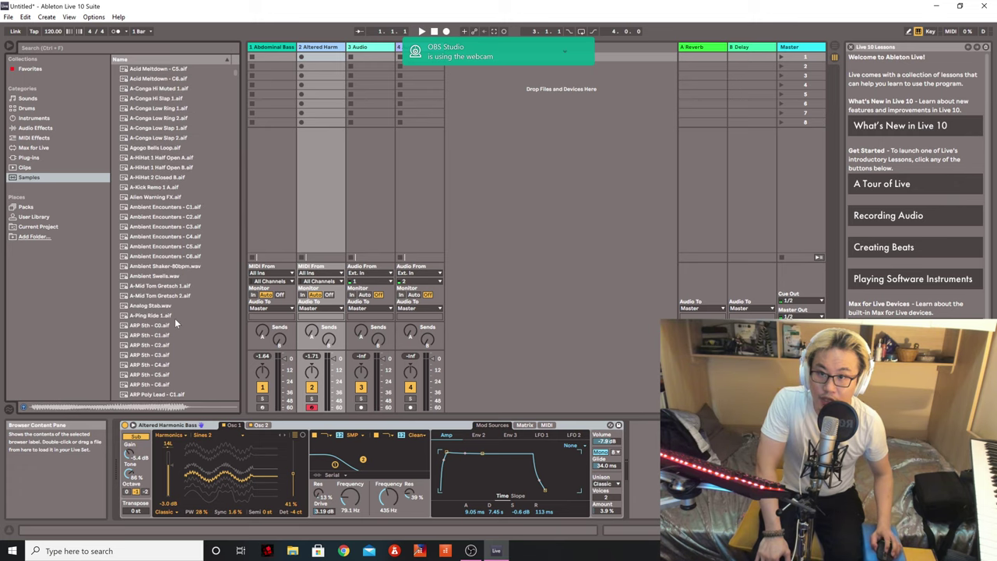
scroll(174, 317, up, 3)
click(157, 89)
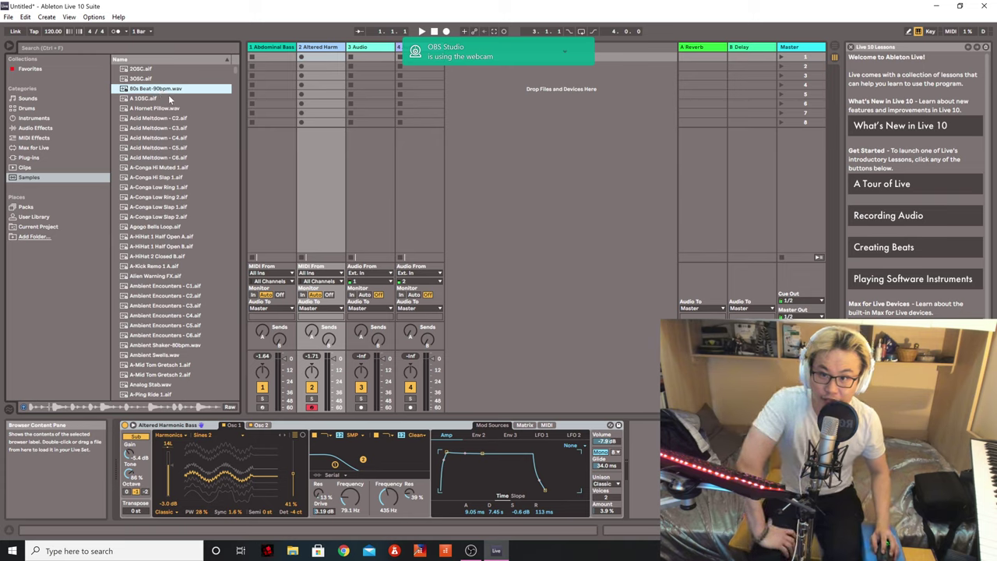
Place the 80s Beat-90bpm.wav sample in the first clip slot of the third track, an audio track, and launch it.
drag(164, 94, 271, 67)
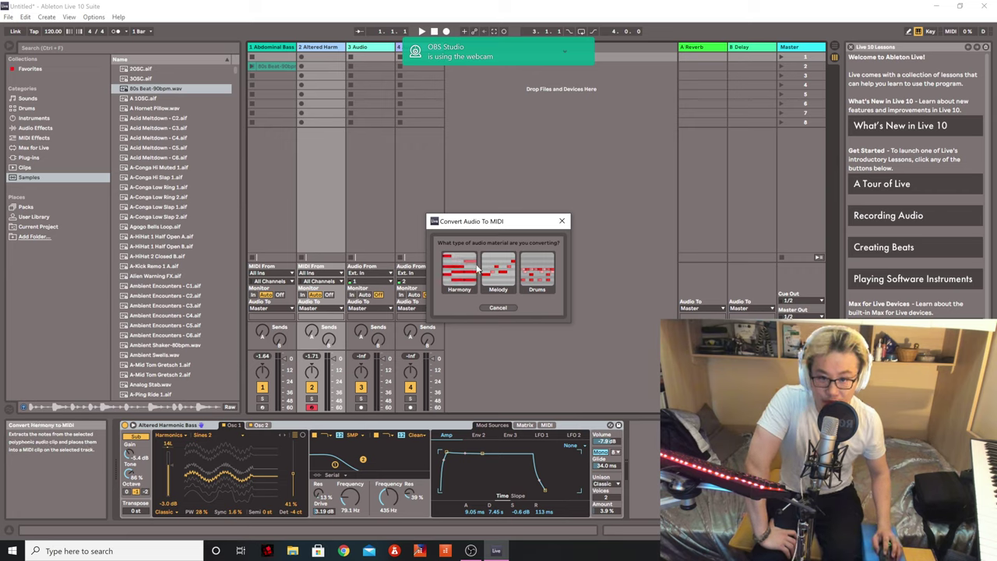
click(508, 308)
drag(169, 89, 378, 60)
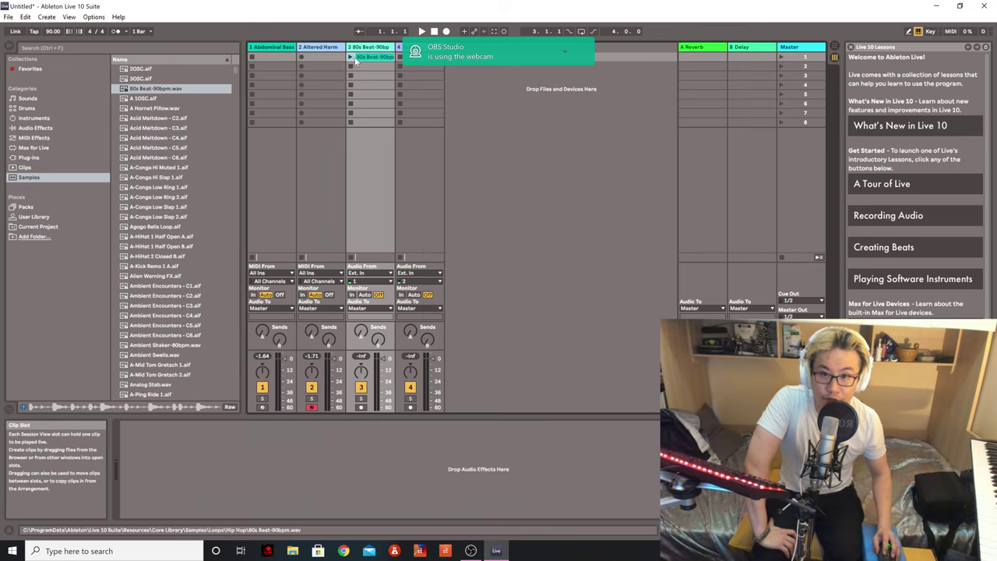
click(350, 57)
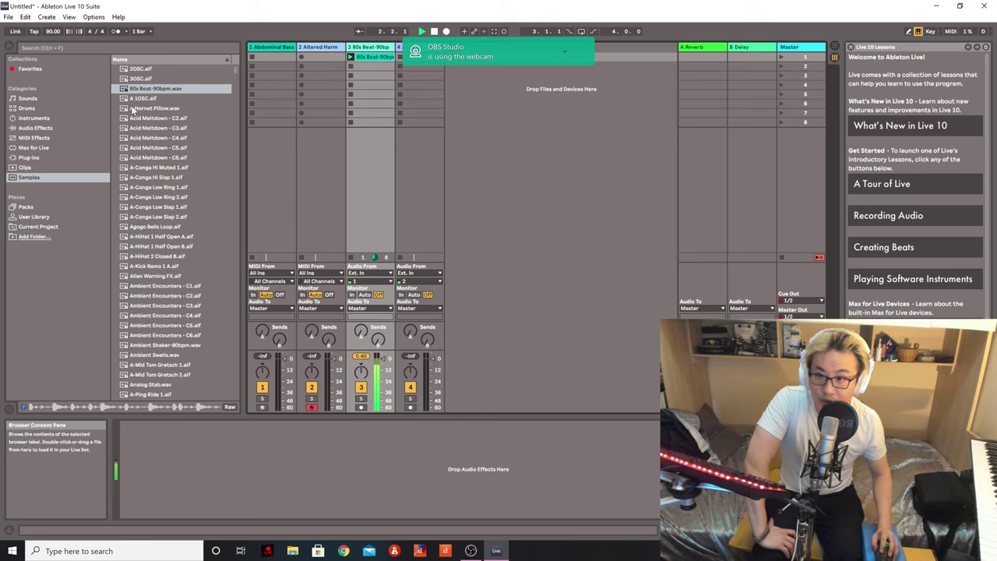
Add A Hornet Pillow.wav and two Acid Meltdown samples to the third track's clip slots 2 to 4.
drag(135, 108, 373, 69)
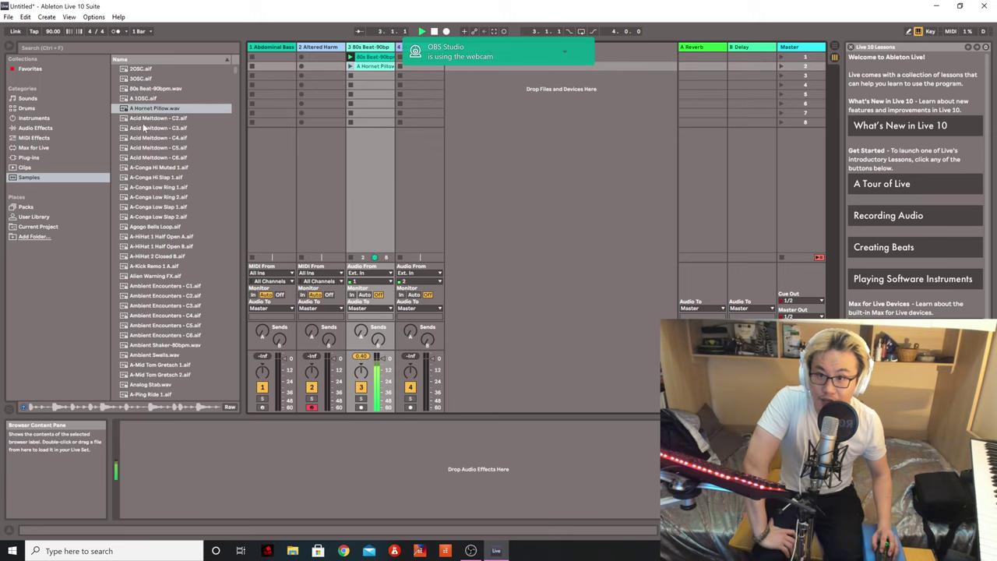
drag(155, 138, 363, 84)
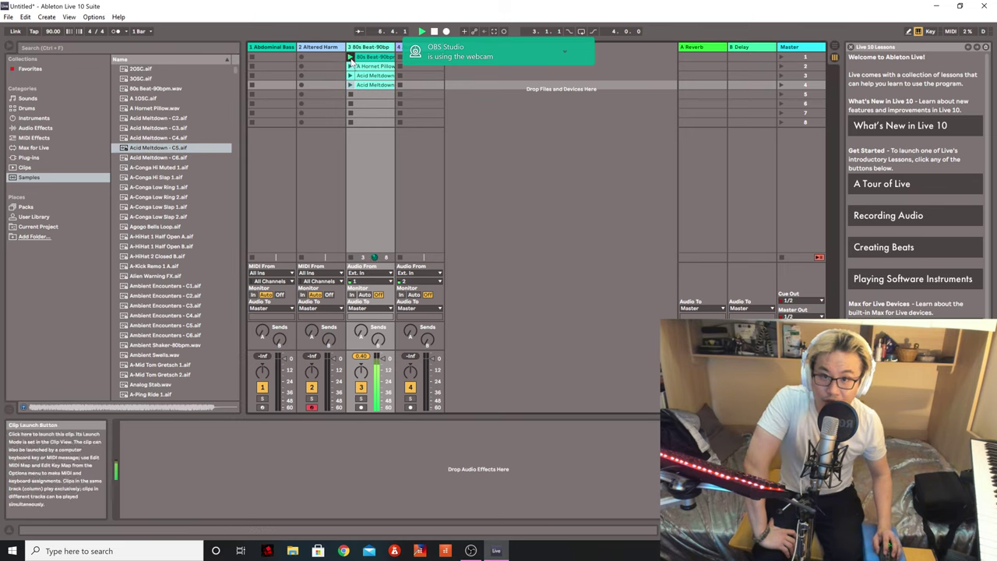
Launch the third track's clips in turn, switching between 80s Beat, A Hornet Pillow and Acid Meltdown, and stop playback.
click(351, 66)
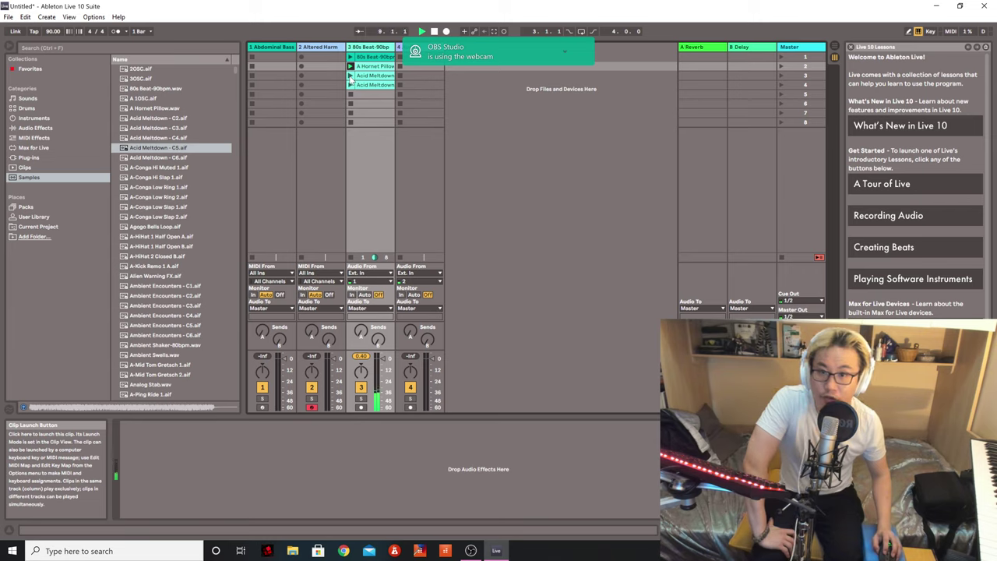
click(350, 85)
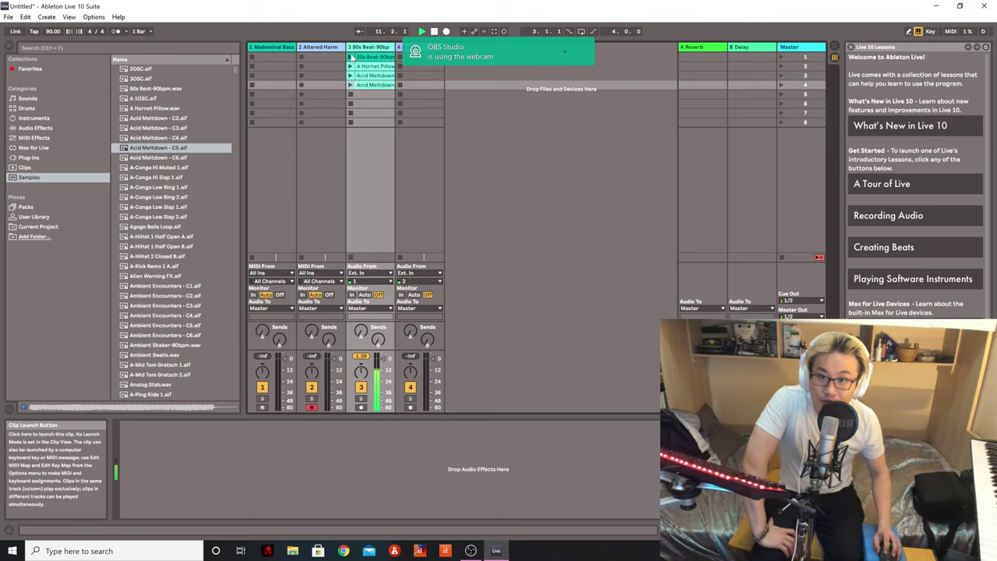
click(352, 57)
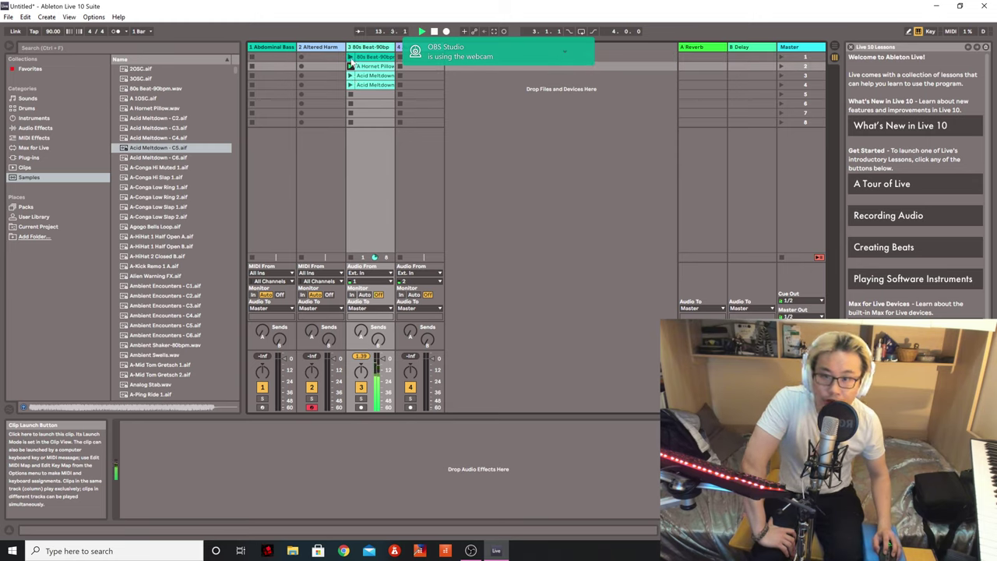
click(351, 58)
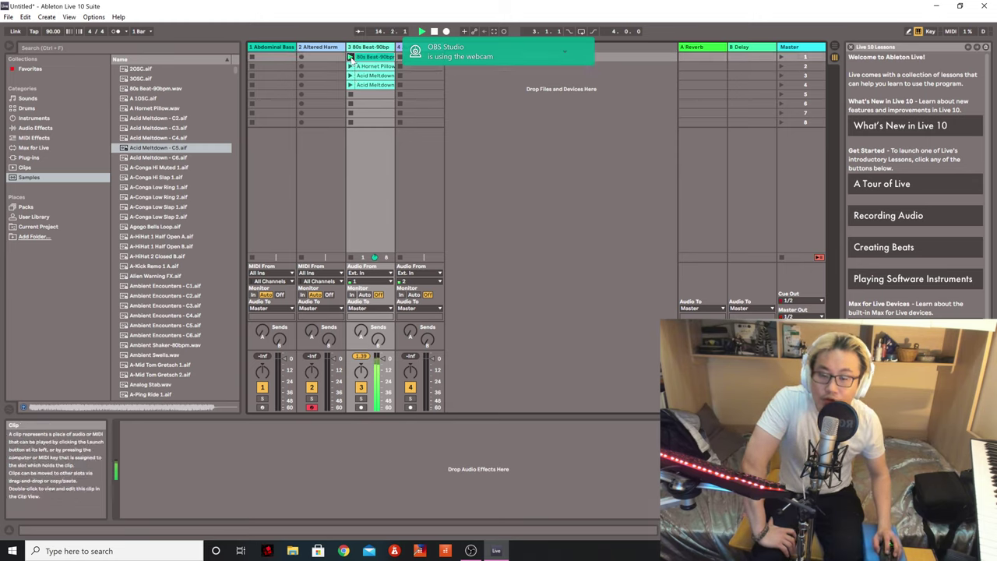
click(351, 68)
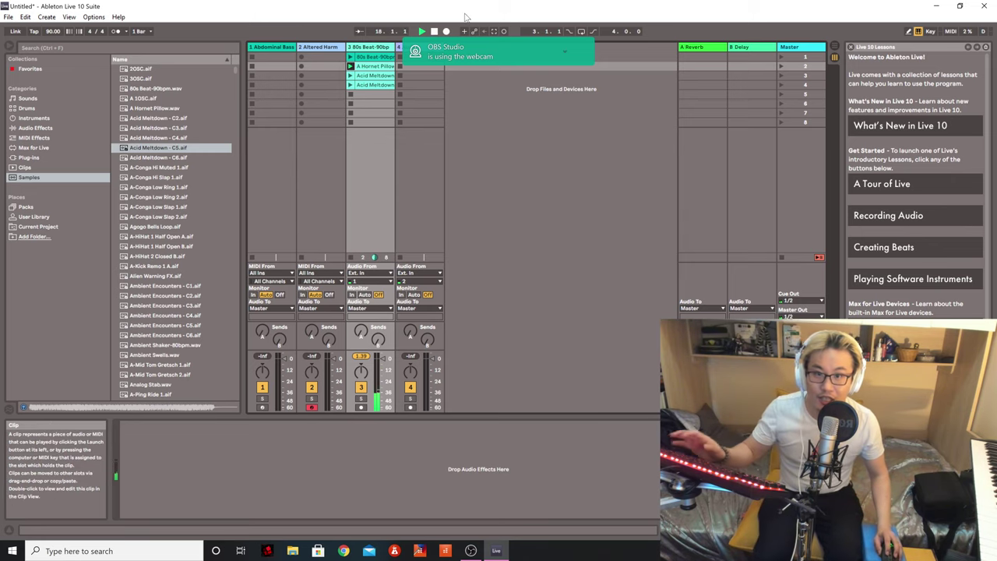
click(432, 31)
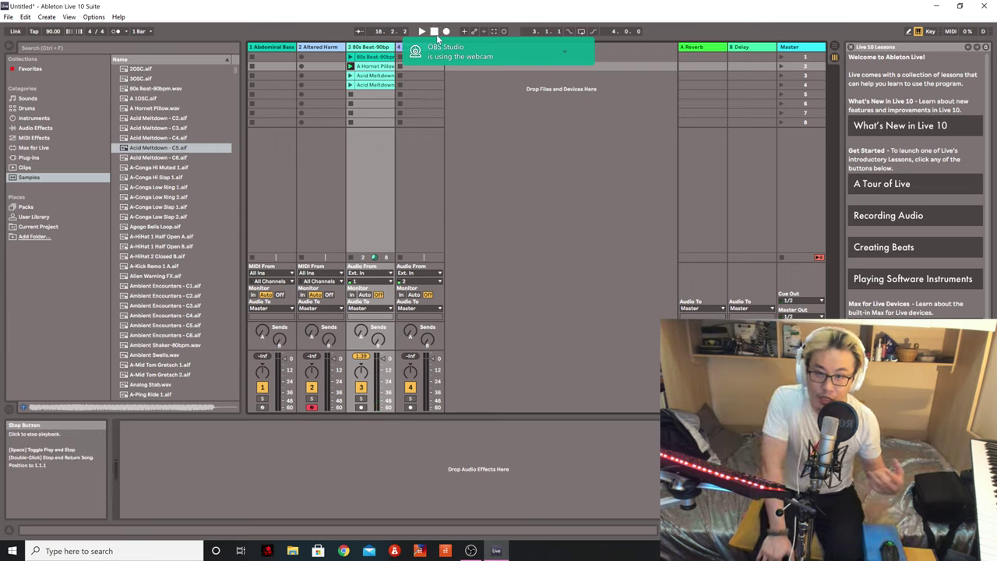
key(space)
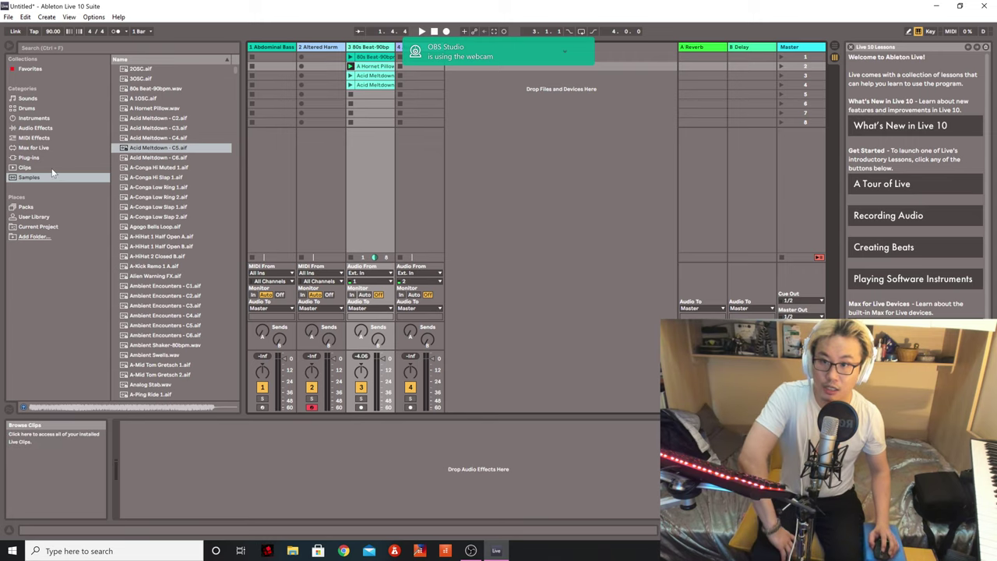
Browse the Drums, Audio Effects and MIDI Effects categories and the Packs and Current Project places.
click(40, 107)
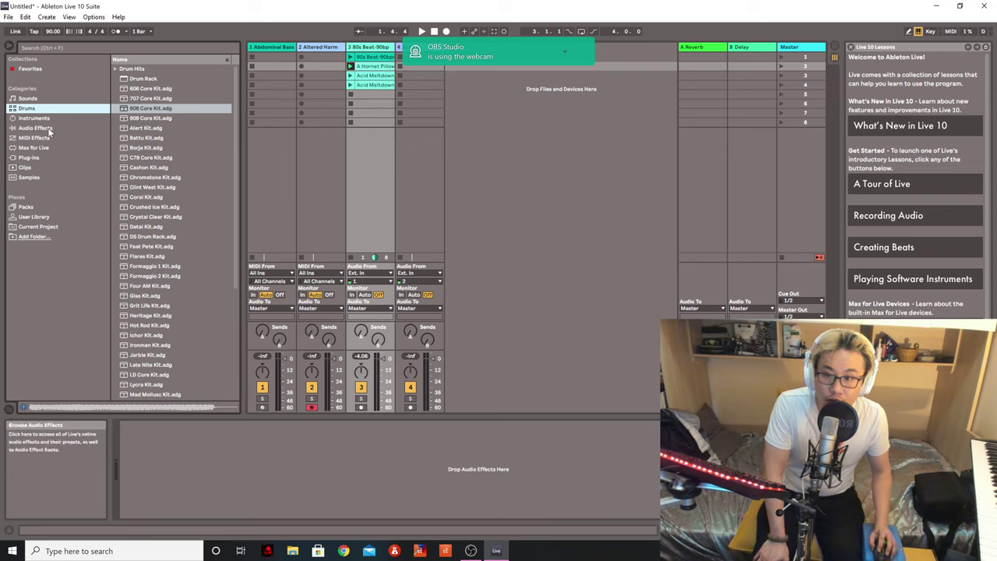
click(35, 128)
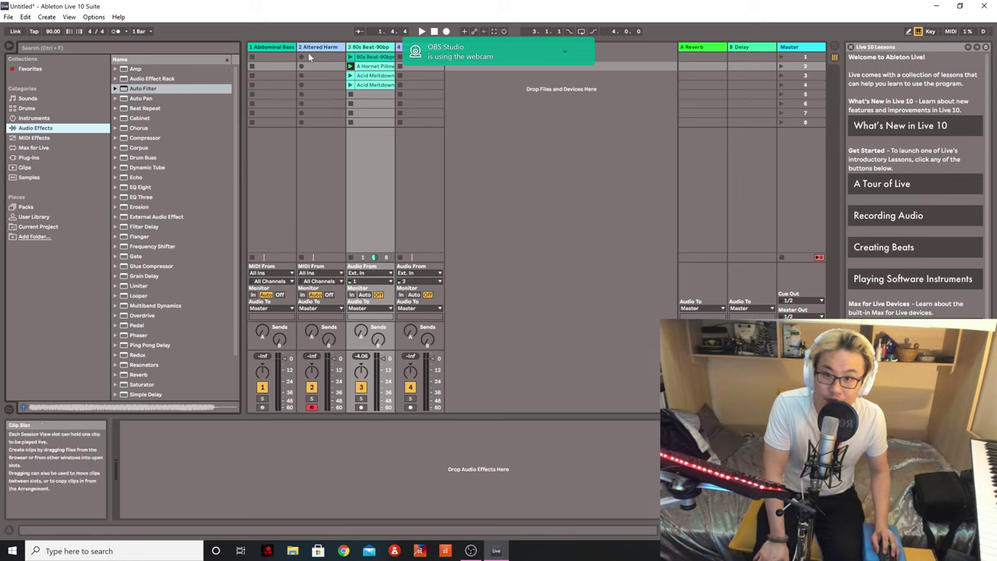
click(40, 137)
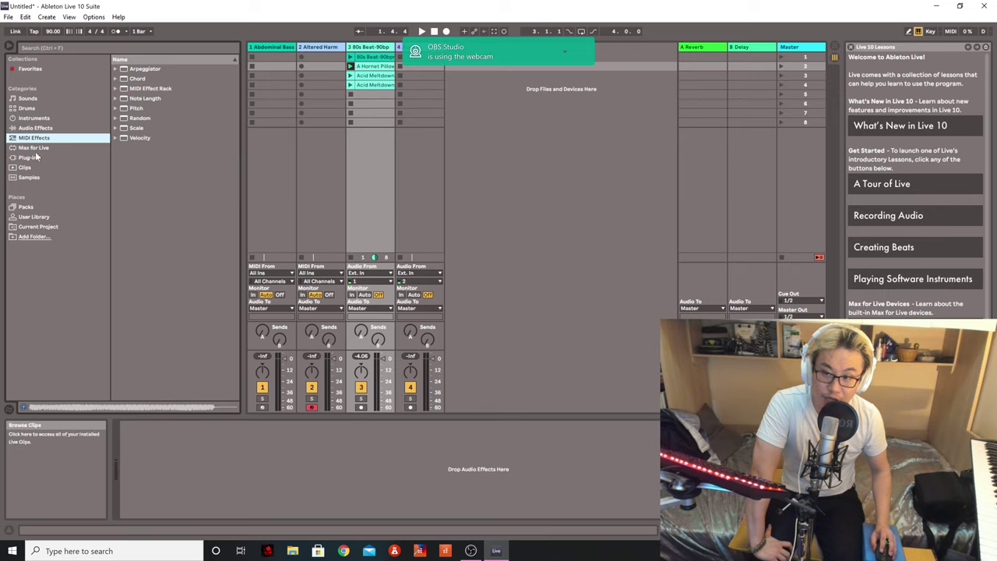
click(31, 208)
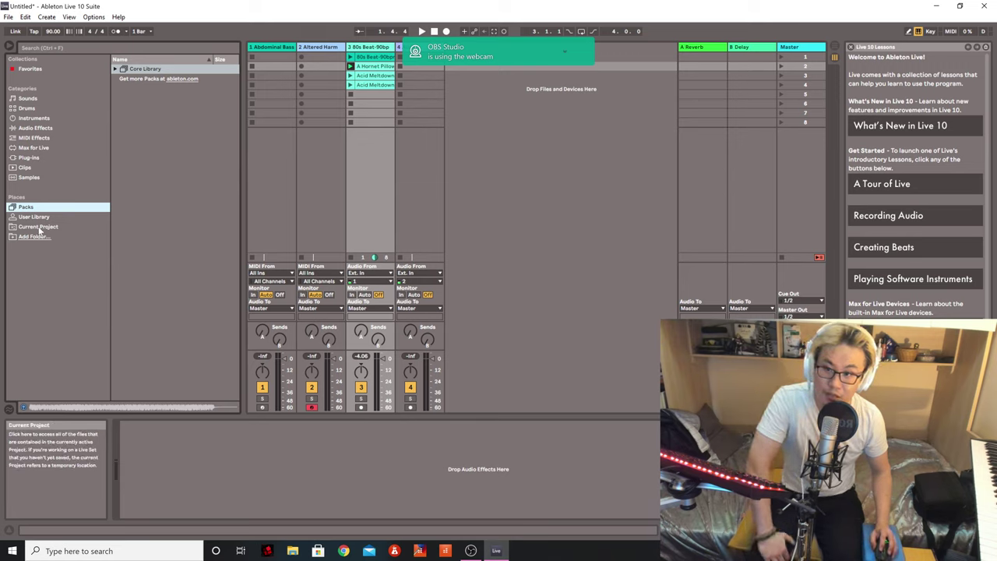
click(39, 227)
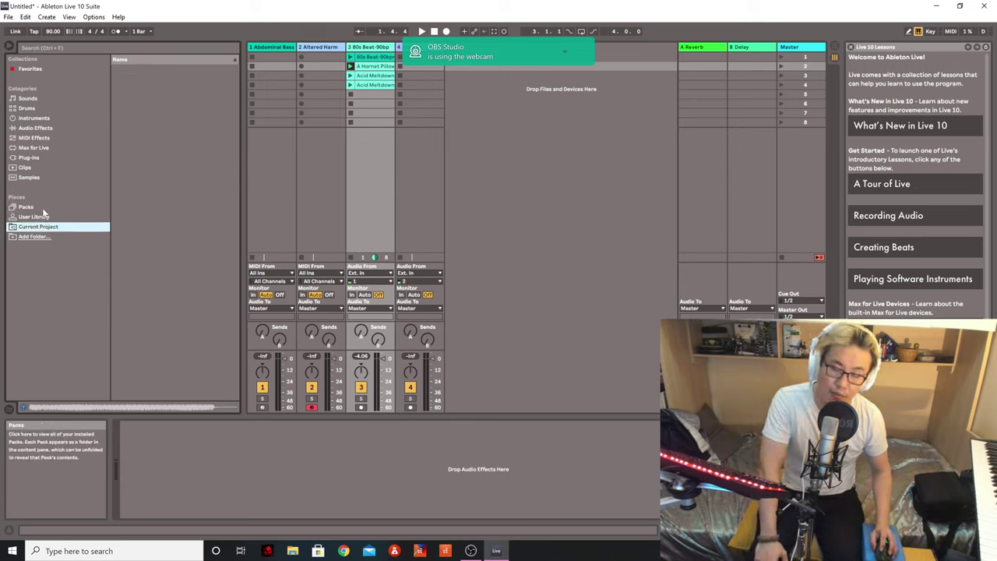
click(42, 209)
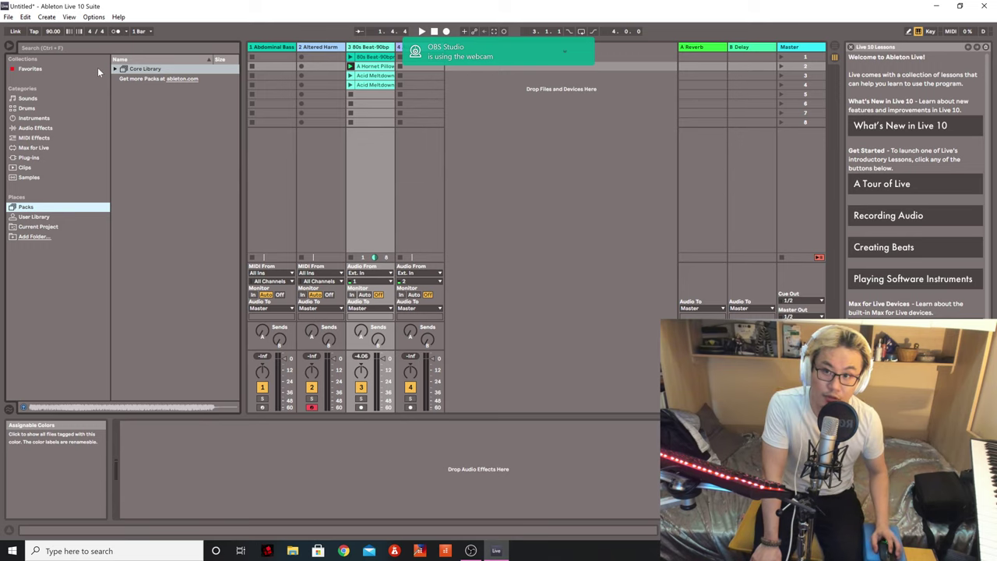
Hide the Help View and show it again.
click(94, 18)
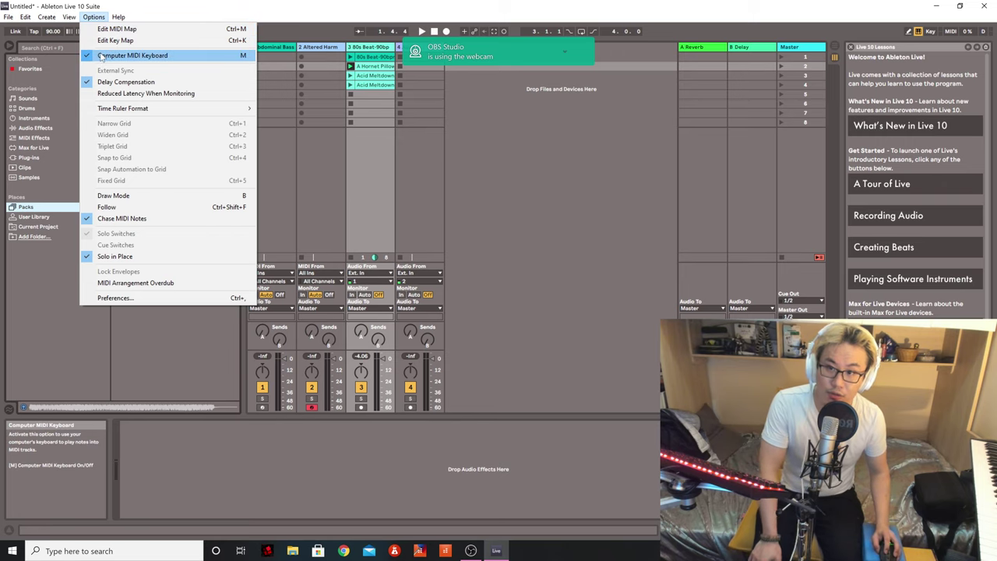
mouse_move(71, 17)
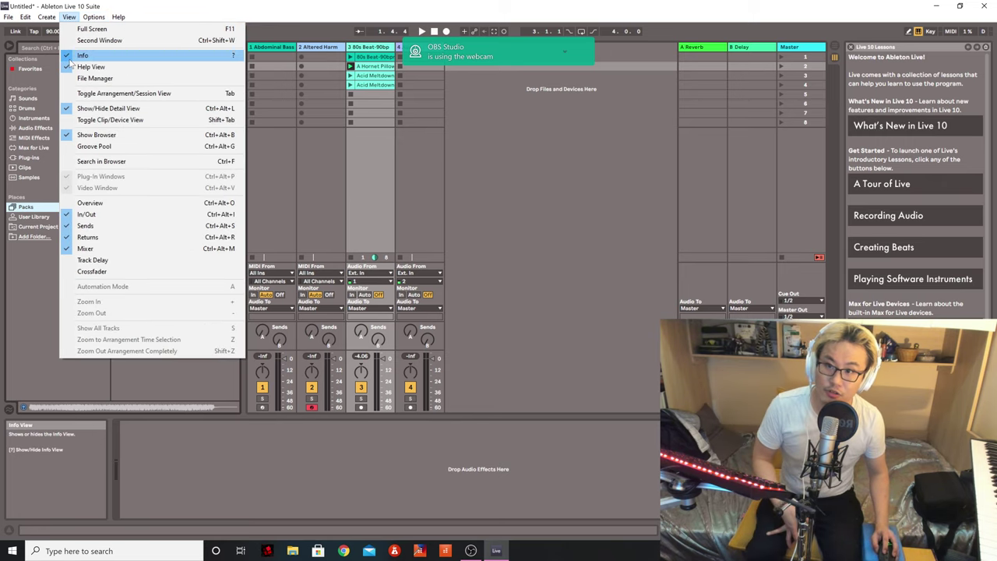
click(71, 67)
click(69, 17)
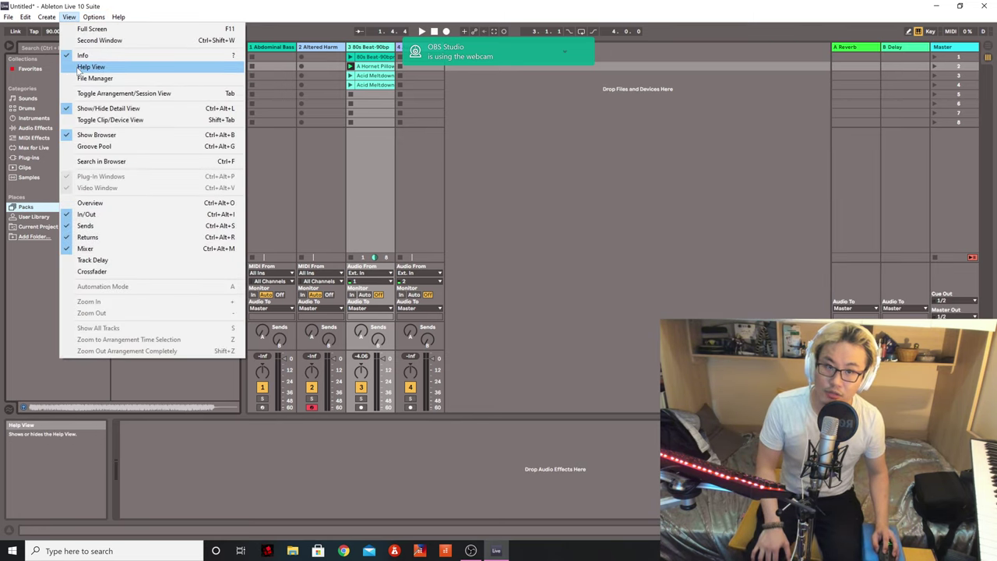
click(78, 68)
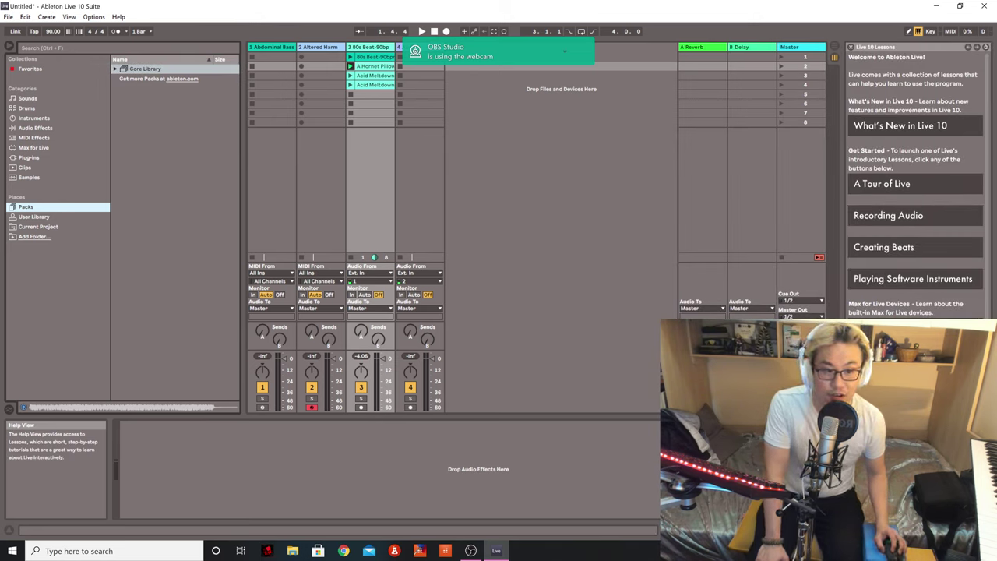
View the A Tour of Live and Recording Audio lessons, returning to the lesson overview after each.
click(880, 192)
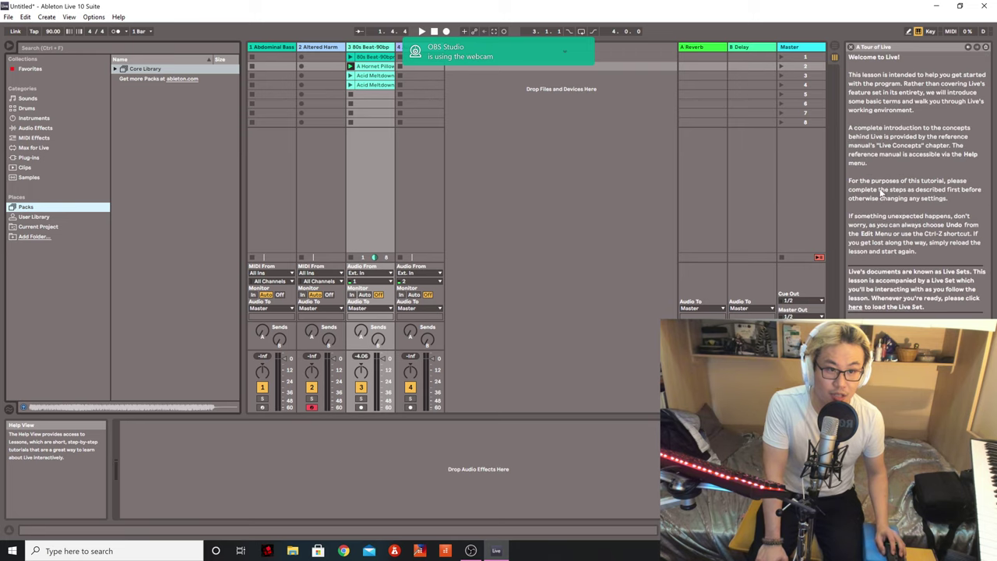
click(967, 48)
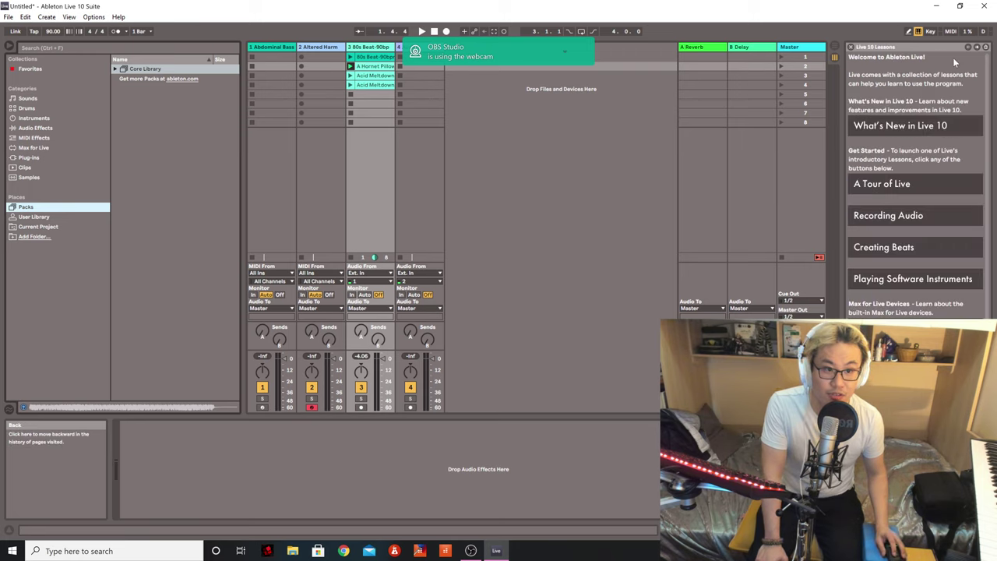
click(904, 218)
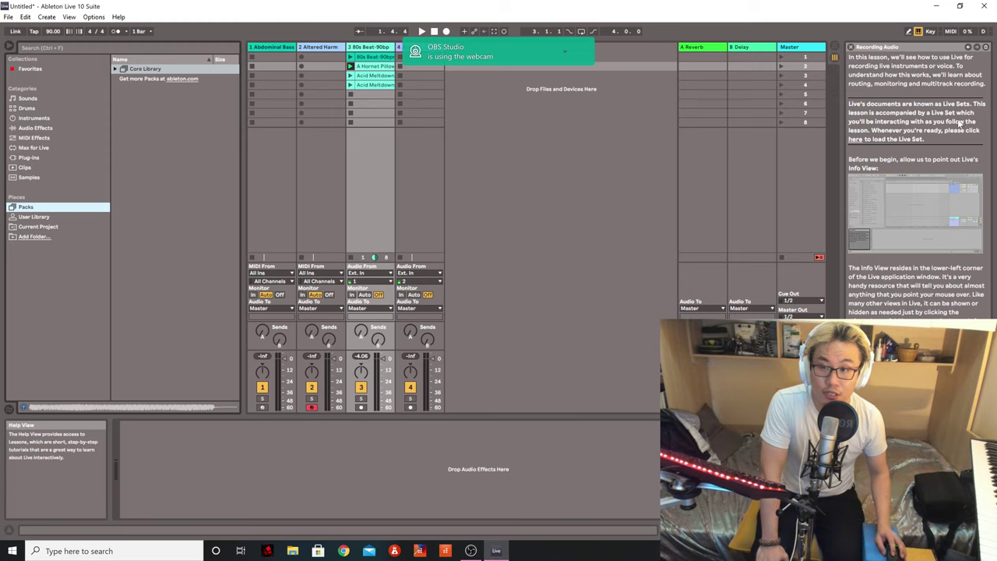
click(968, 48)
Open the Live reference manual and look through its First Steps chapter and table of contents.
click(119, 16)
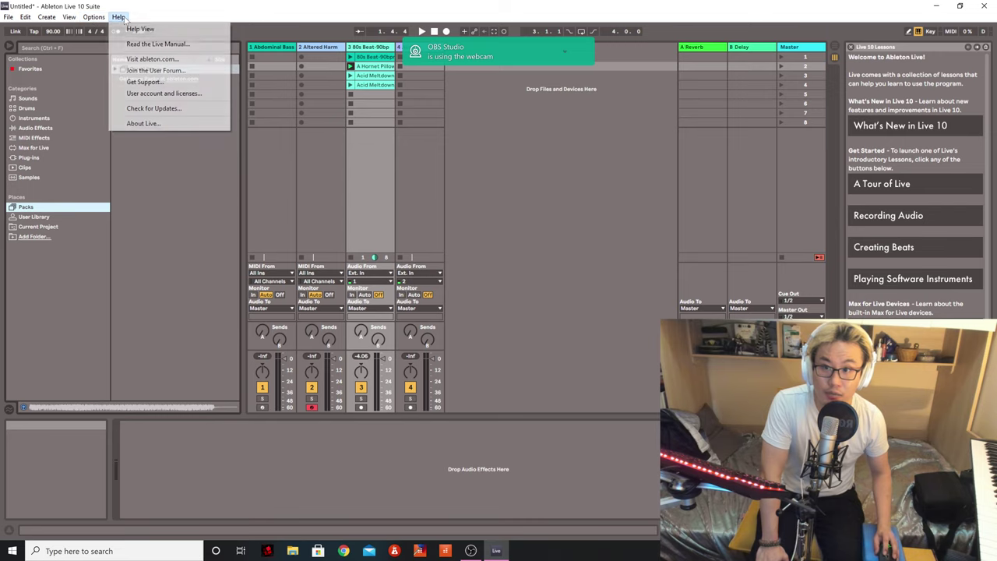
click(136, 43)
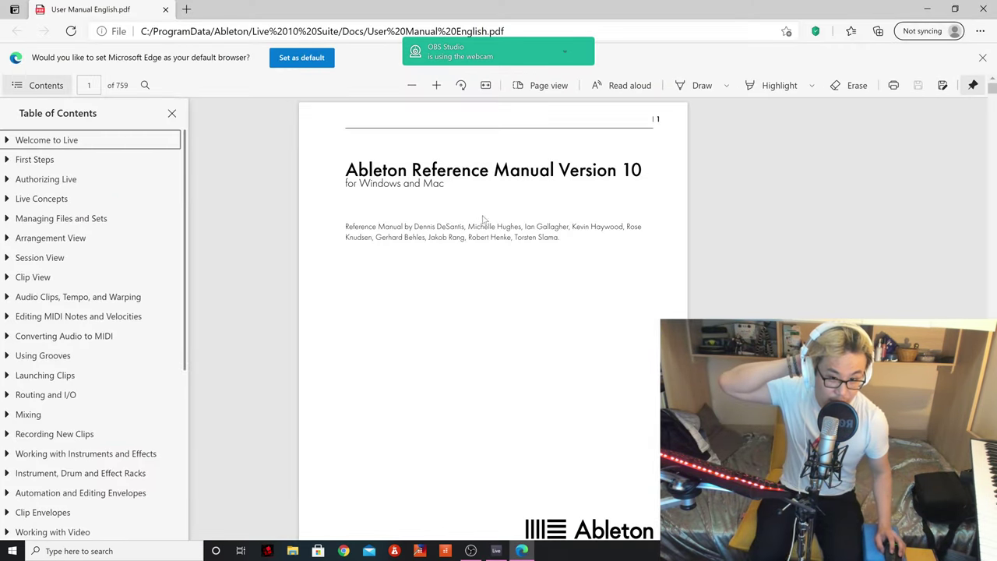
click(45, 161)
scroll(78, 234, down, 4)
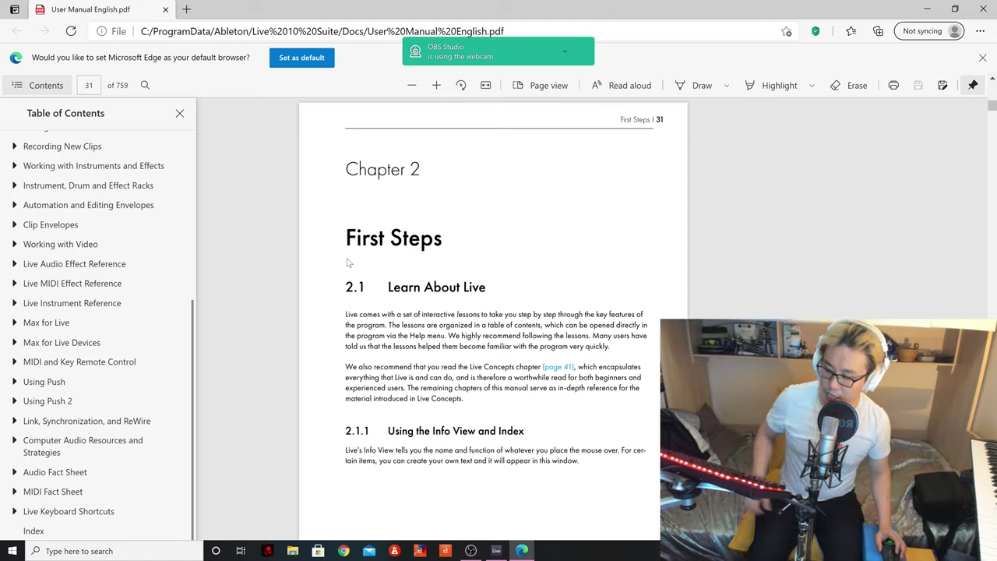
Search the manual for "MIDI" and "quantize", and close the manual.
key(ctrl+f)
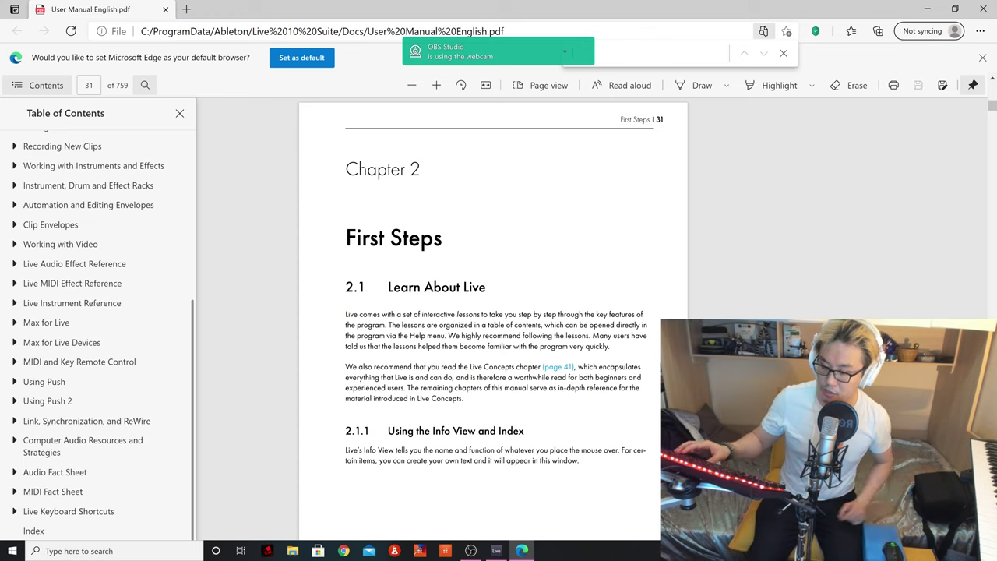
text(MIDI)
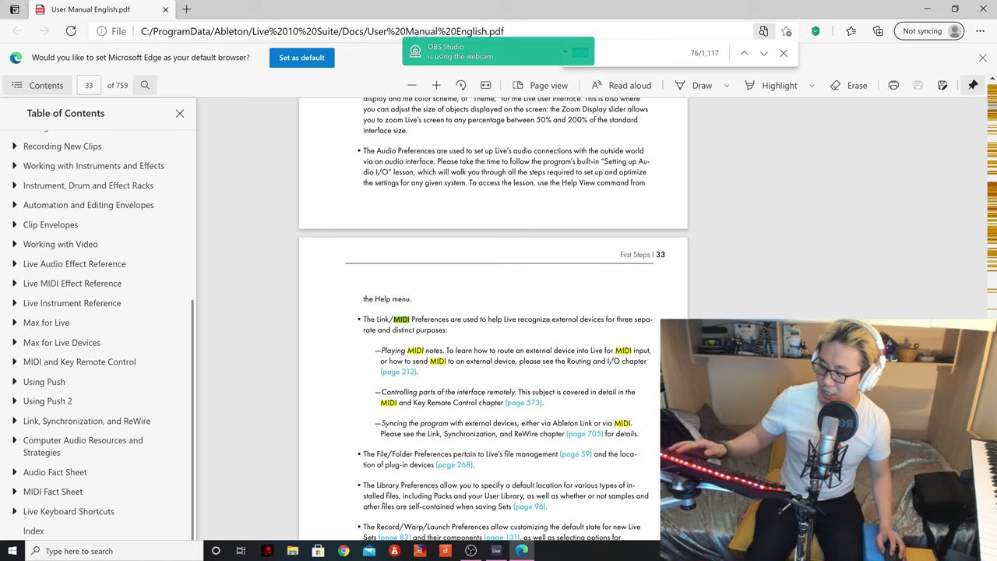
text(quanti)
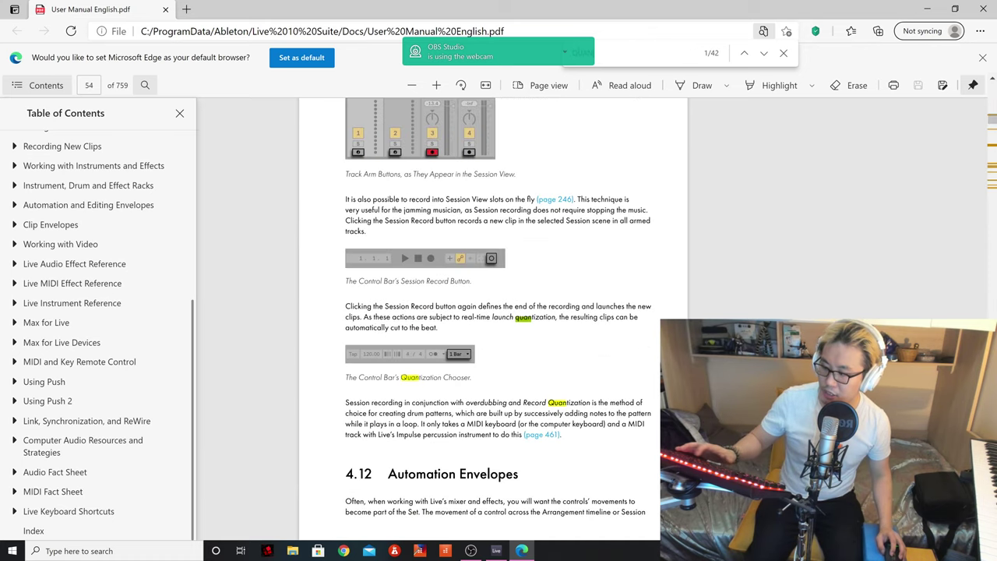
text(ze)
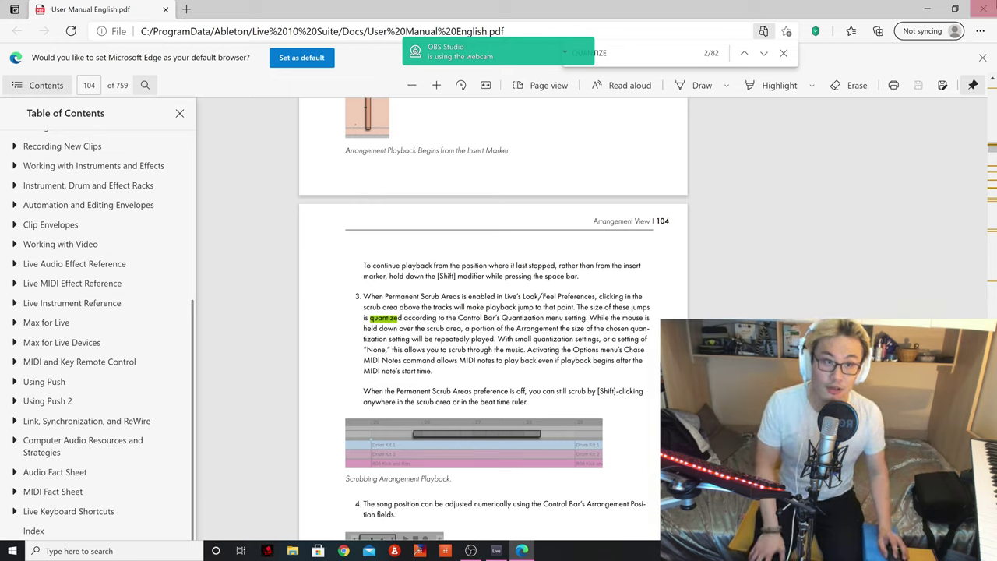
click(982, 9)
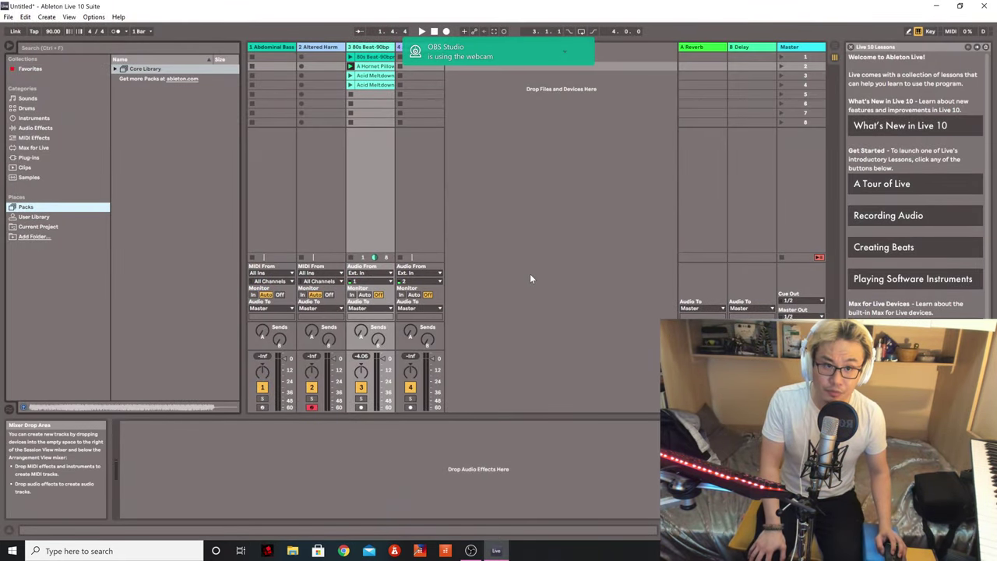